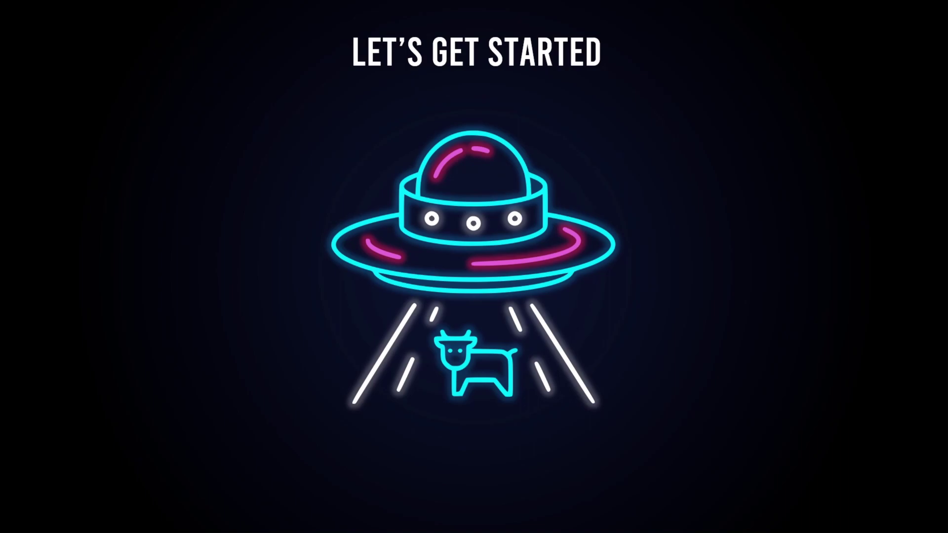
Type 'flaticon' into the Google search box in Chrome
type("flat")
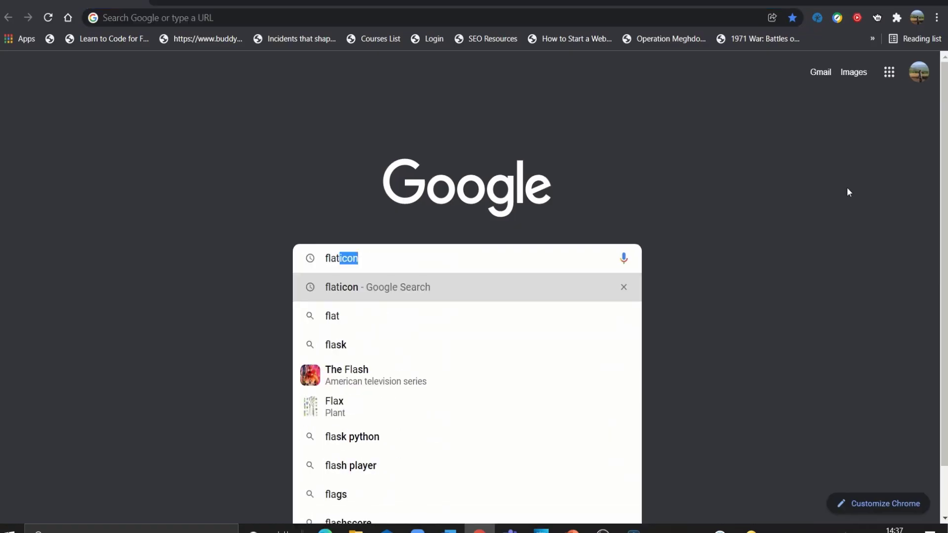
type("icon")
Open flaticon.com from the Google results and search for ufo icons
key("Return")
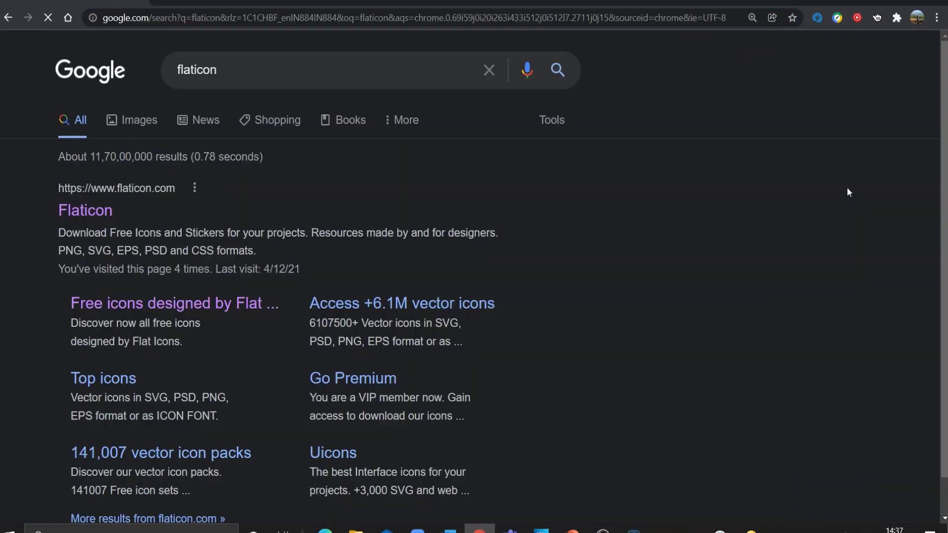
left_click(87, 208)
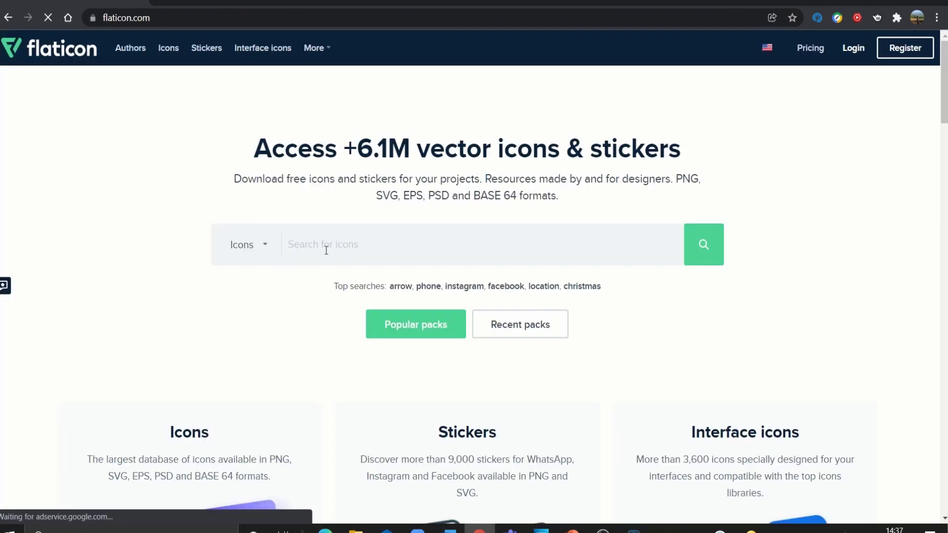
type("ufo")
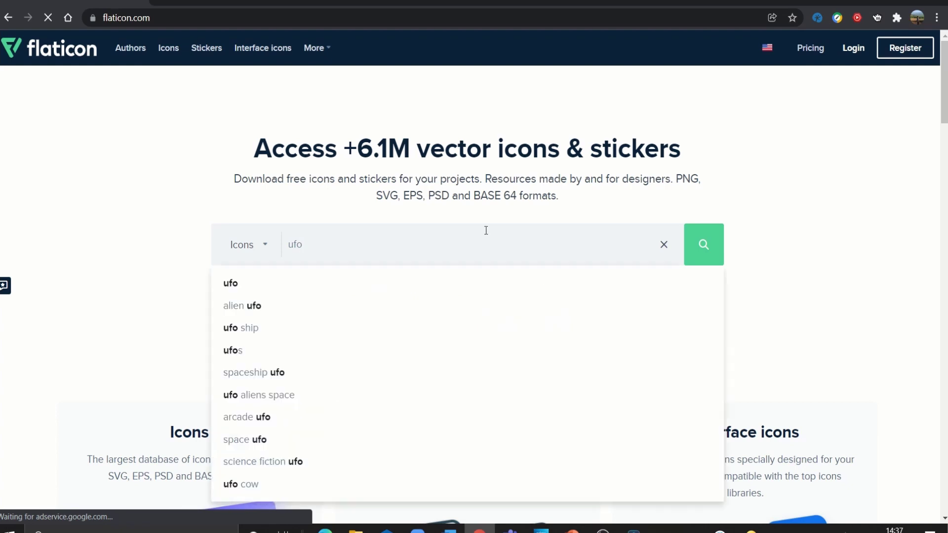
left_click(705, 244)
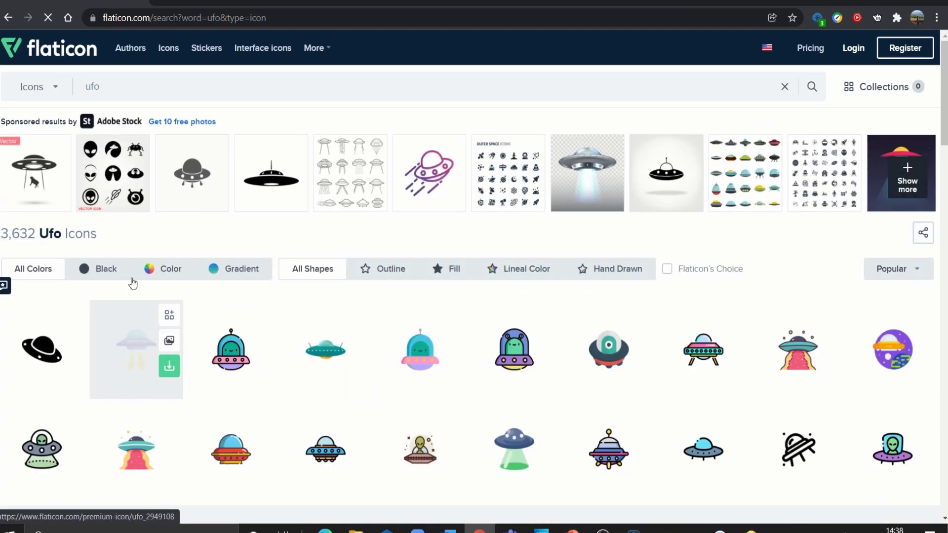
Filter the results to black outline icons and open the UFO-abducting-a-cow icon
left_click(96, 268)
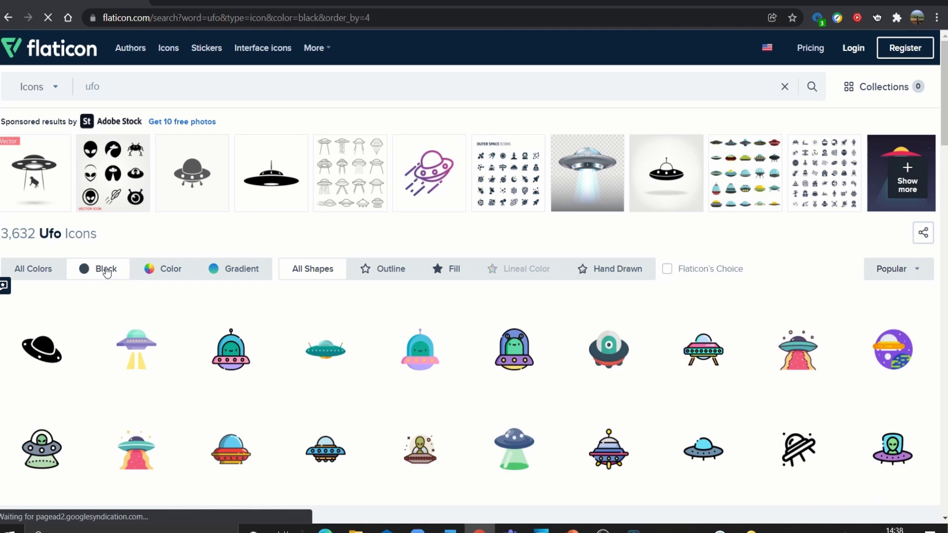
left_click(381, 270)
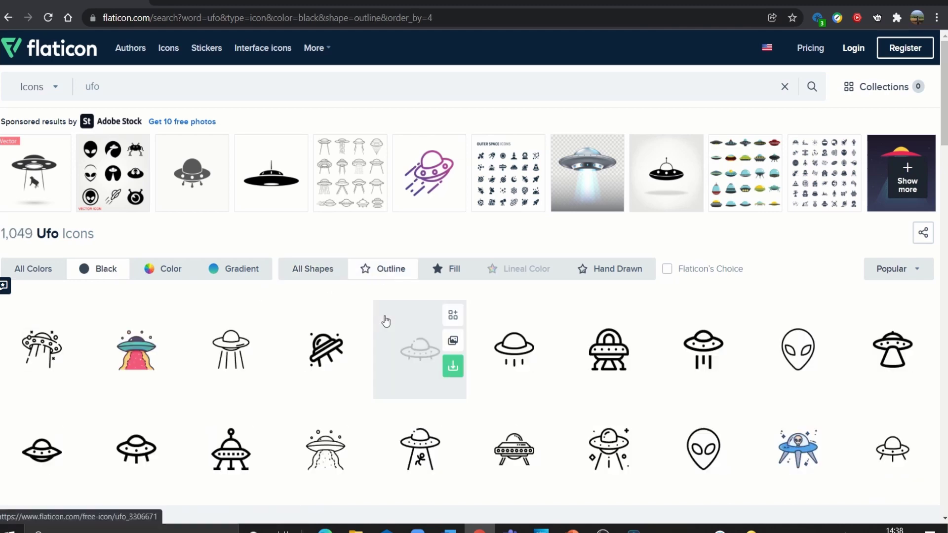
scroll(384, 320, "down", 3)
scroll(385, 319, "down", 5)
scroll(385, 321, "down", 3)
scroll(386, 322, "down", 3)
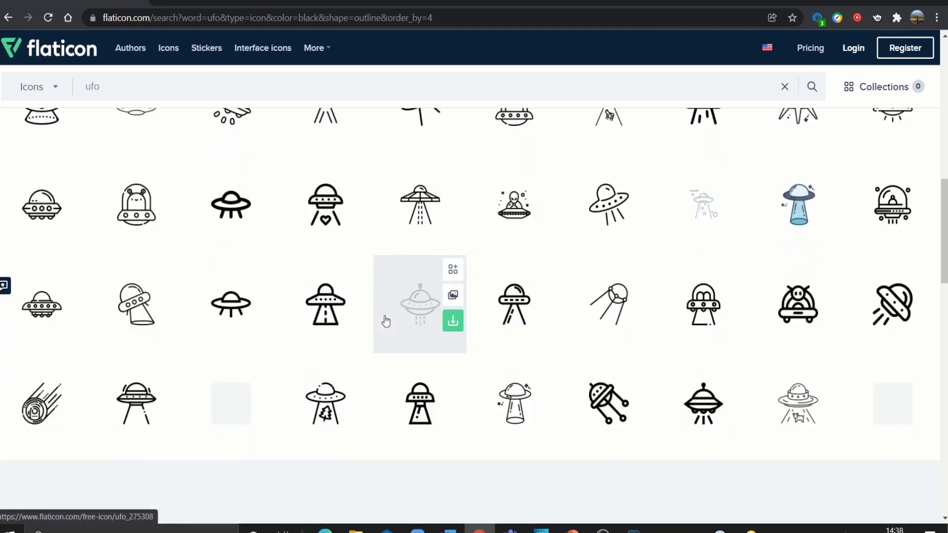
scroll(386, 321, "down", 1)
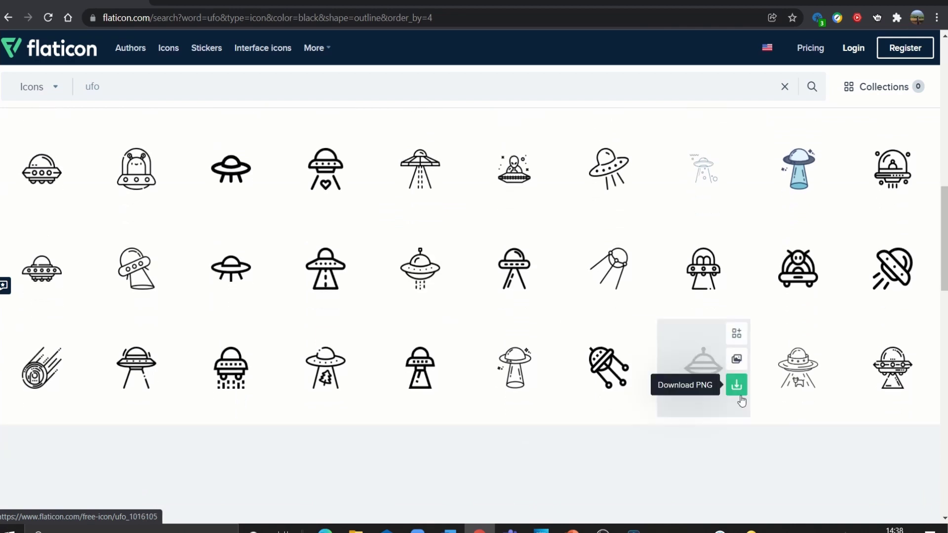
left_click(800, 388)
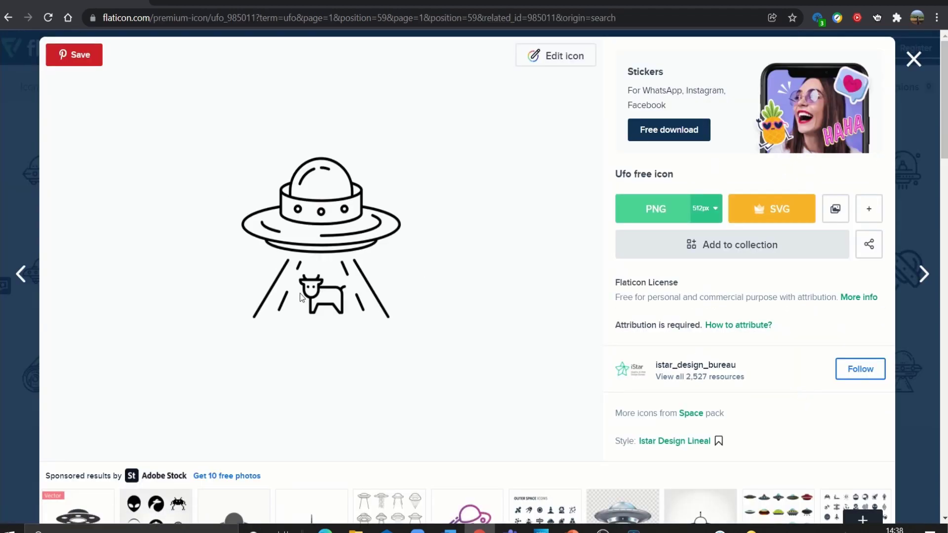
Download the UFO icon as a free PNG (ufo (1).png), then begin a new search with 'png'
left_click(653, 209)
left_click(709, 409)
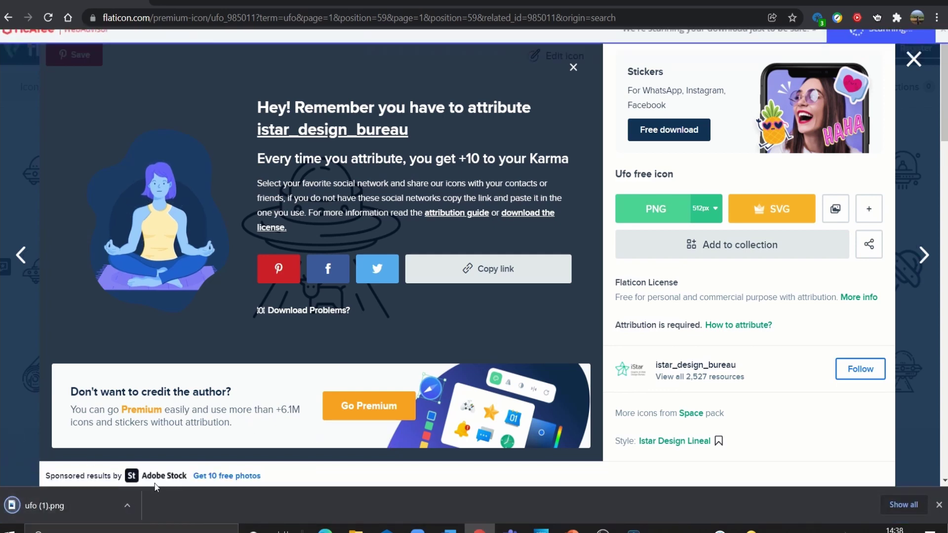
key("ctrl+t")
left_click(328, 257)
type("png to svg converter")
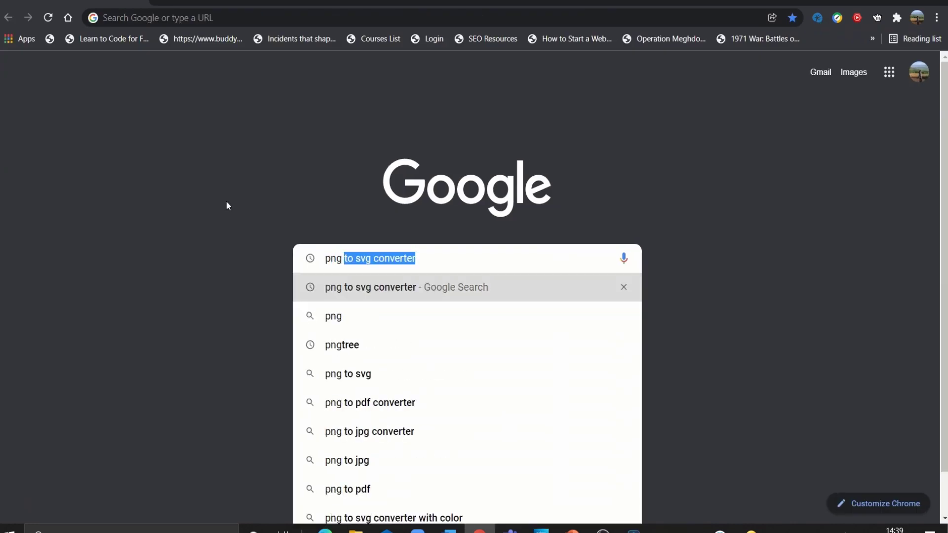
Upload ufo (1).png to Convertio, convert it to SVG, and download ufo-_1_.svg
key("Return")
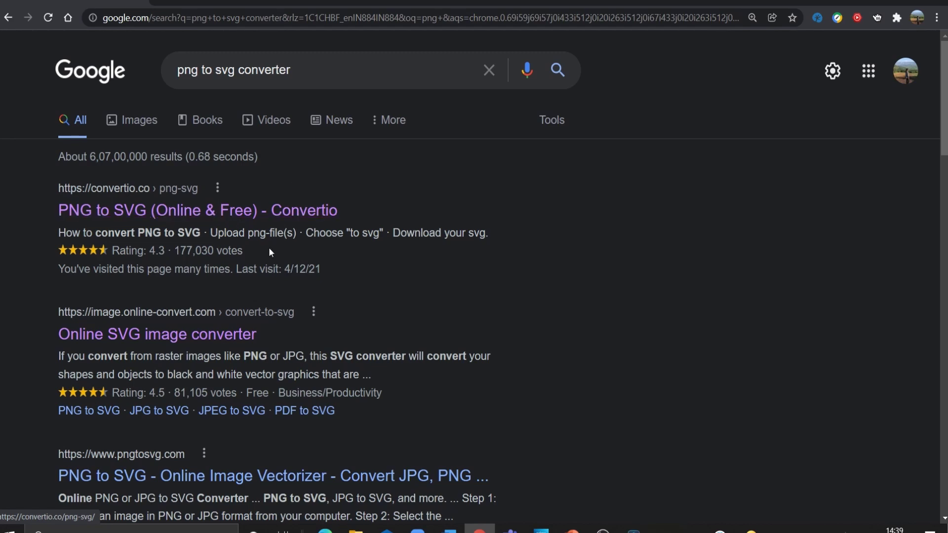
left_click(283, 210)
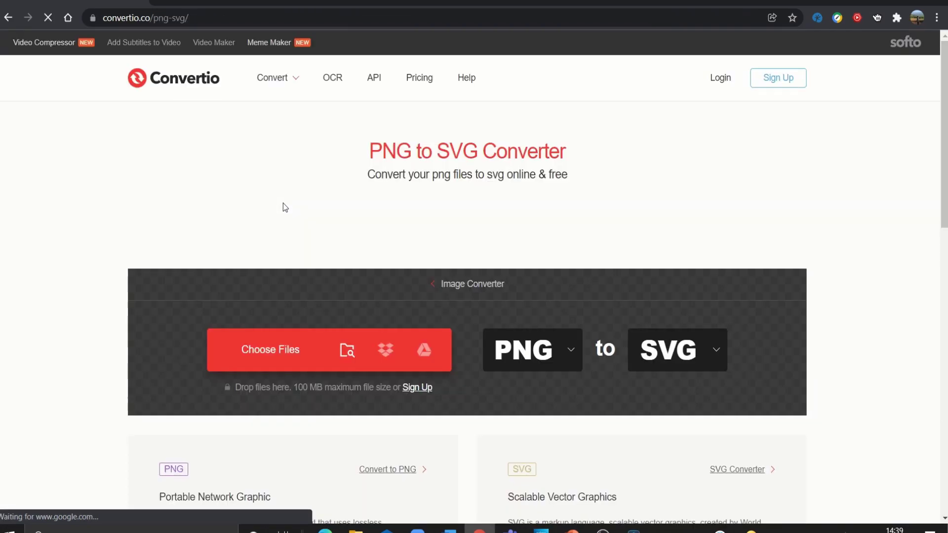
left_click(339, 352)
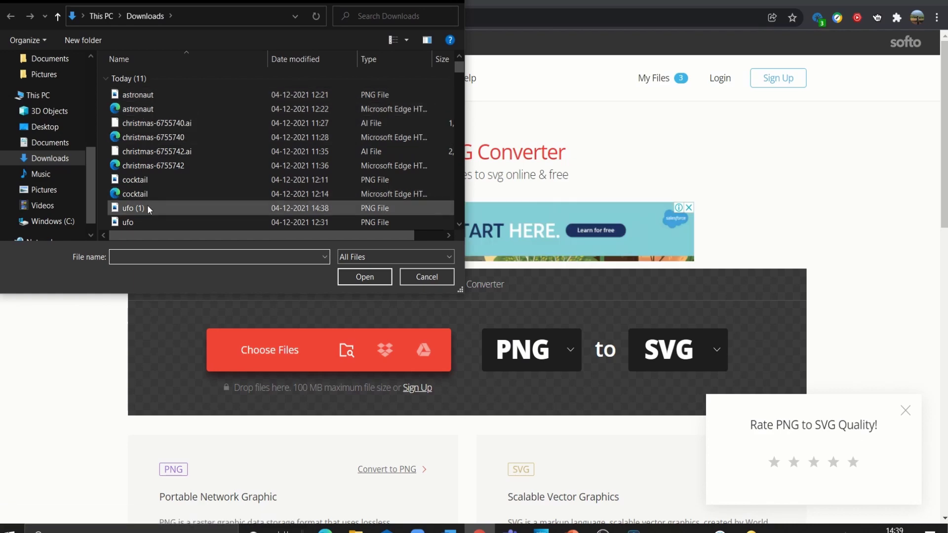
left_click(147, 207)
left_click(373, 280)
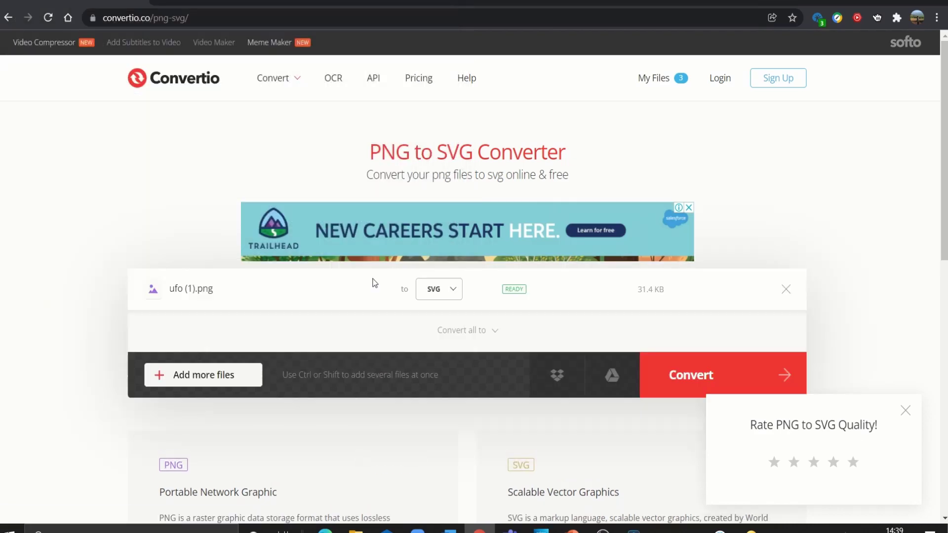
left_click(714, 371)
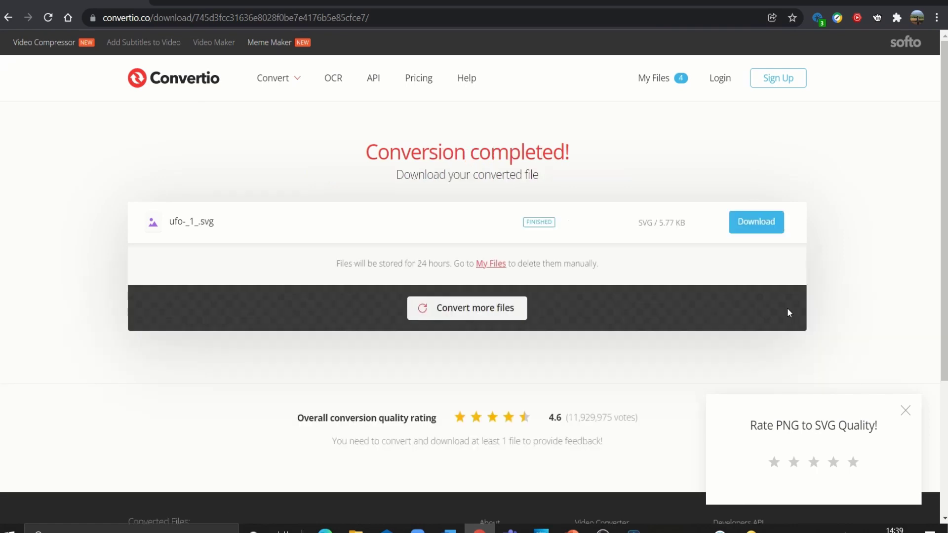
left_click(773, 225)
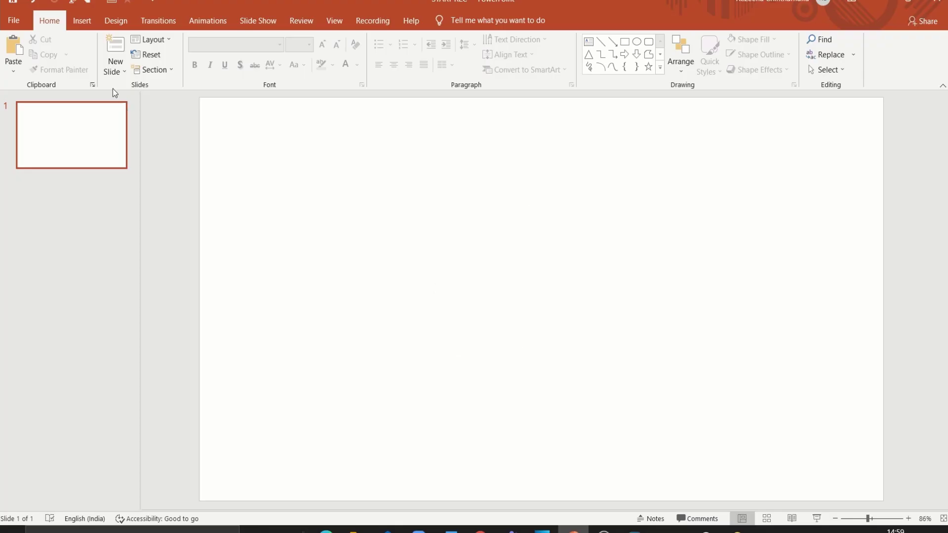
Insert ufo-_1_.svg from this device and resize it to about 10 cm square near the centre
left_click(82, 19)
left_click(88, 74)
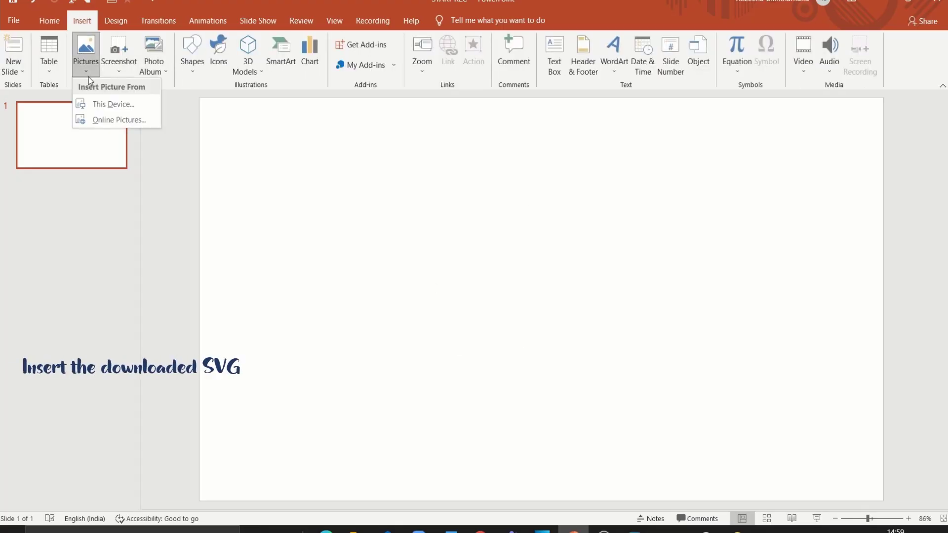
left_click(111, 103)
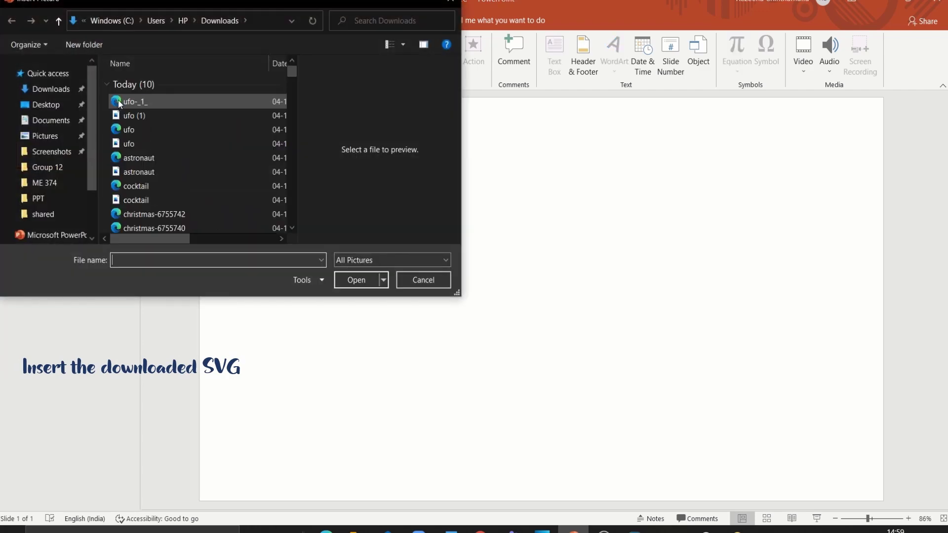
left_click(119, 102)
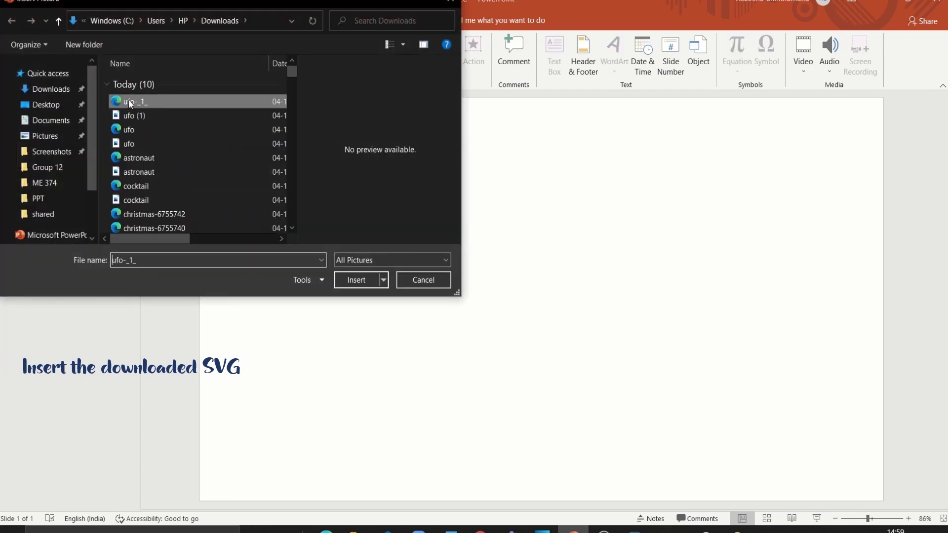
left_click(354, 280)
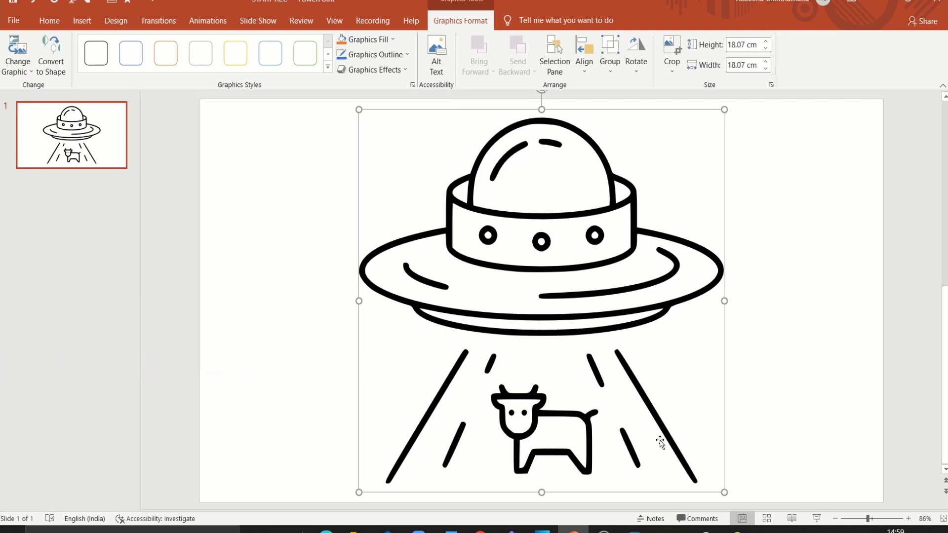
mouse_move(724, 492)
left_mouse_down()
mouse_move(603, 355)
mouse_move(619, 411)
mouse_move(584, 372)
mouse_move(597, 403)
left_mouse_up()
left_click(660, 332)
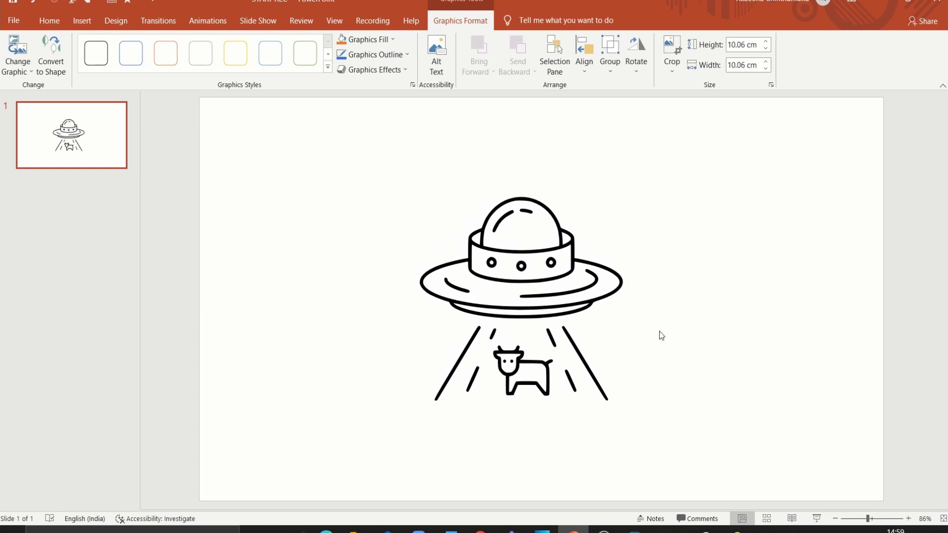
Give the slide background a gradient fill, deleting the end stops and placing stops near 16% and 84%
right_click(660, 332)
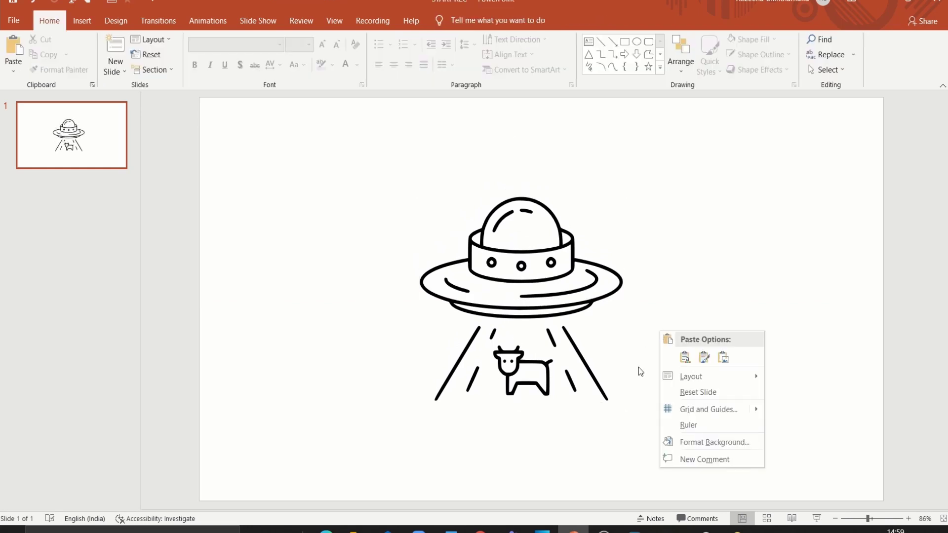
left_click(696, 443)
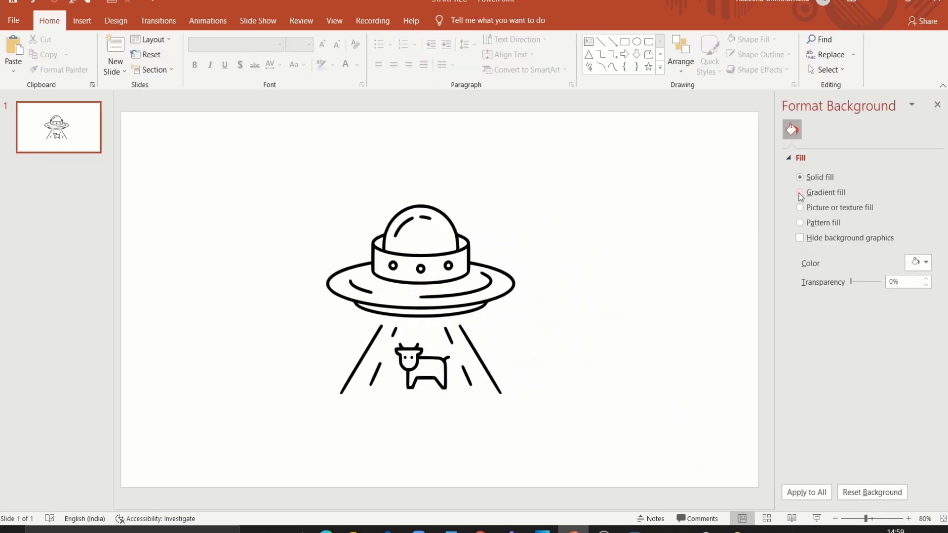
left_click(799, 193)
left_click(887, 353)
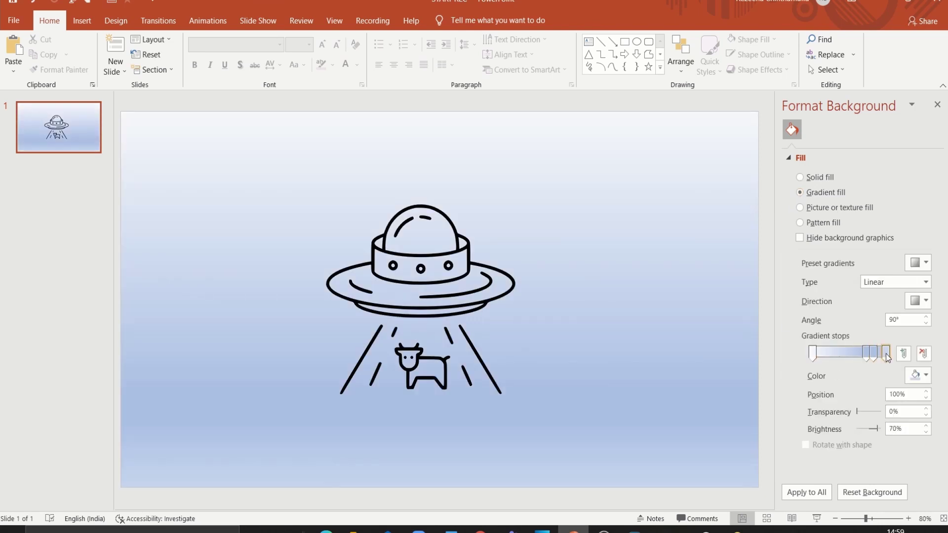
left_click(923, 353)
left_click_drag(870, 360, 884, 358)
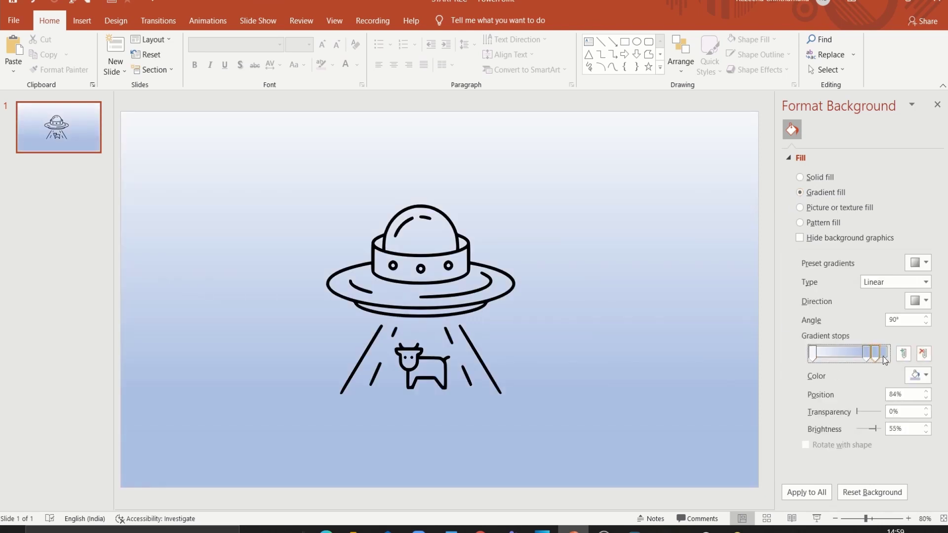
left_click(922, 355)
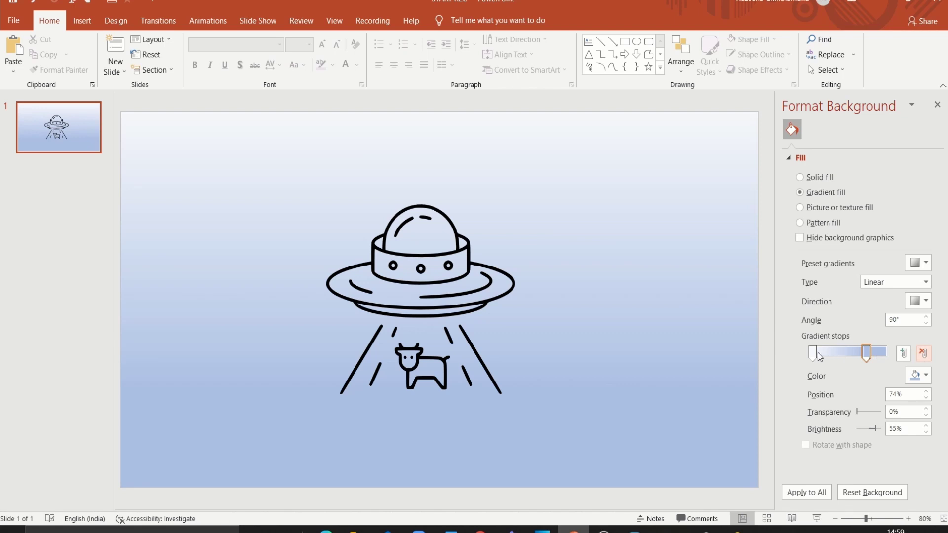
left_click_drag(819, 356, 824, 353)
Set the background gradient type to Radial with direction From Center
left_click(915, 284)
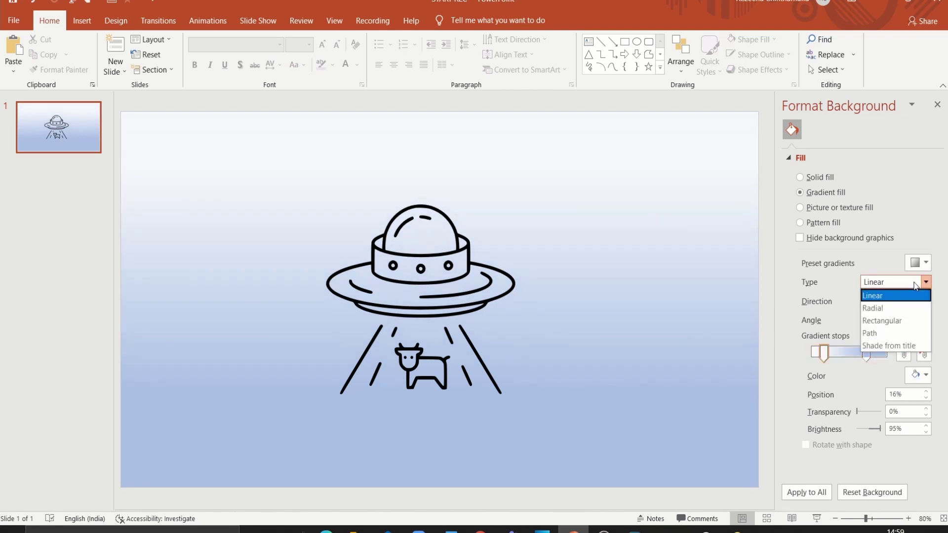
left_click(883, 307)
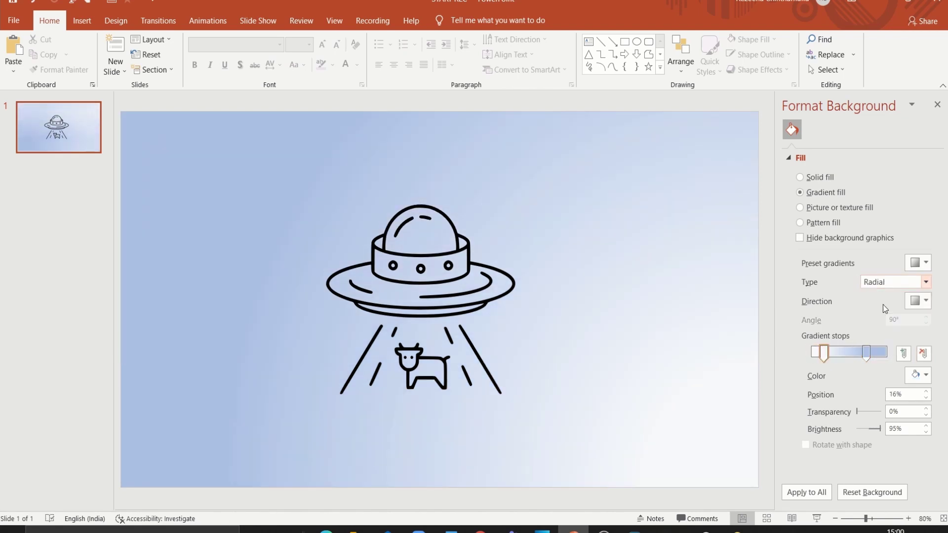
left_click(919, 303)
left_click(875, 332)
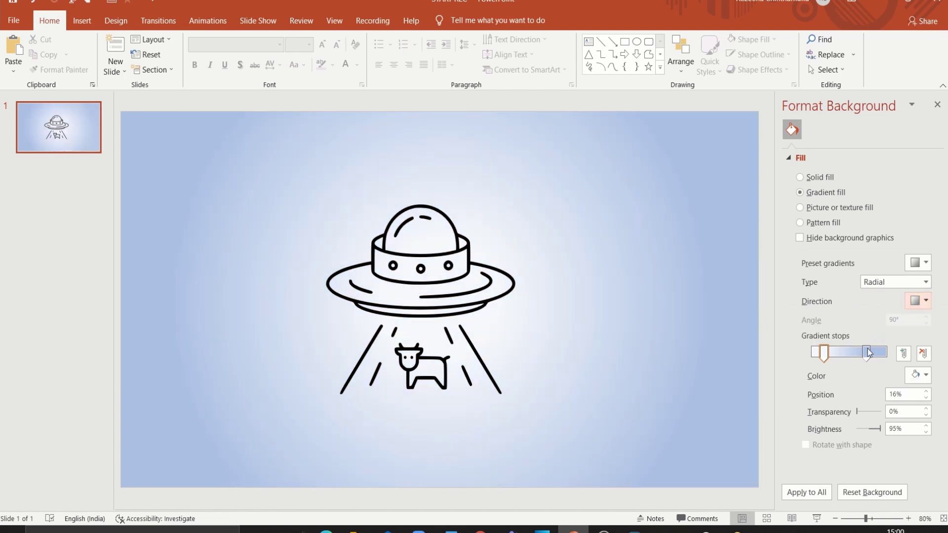
Colour the outer gradient stop black and the inner stop dark navy
left_click(867, 351)
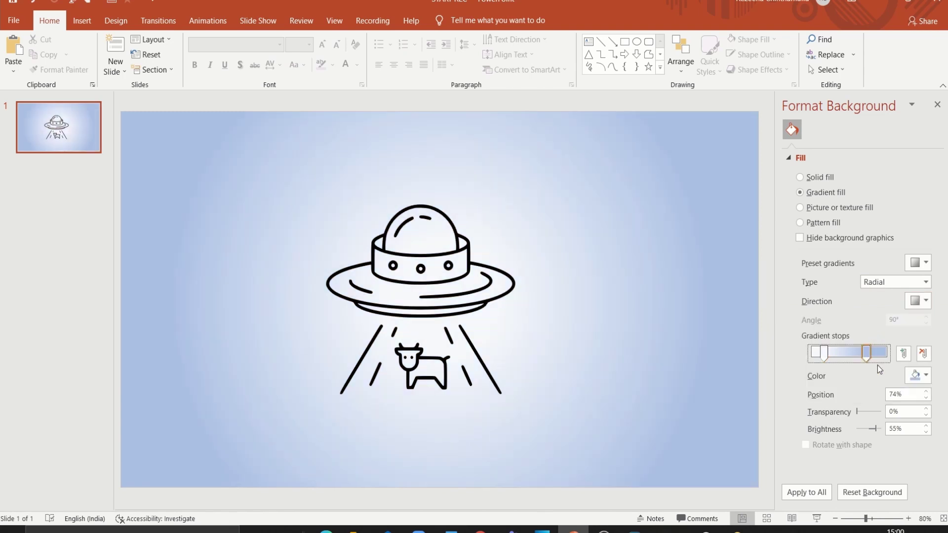
left_click(917, 375)
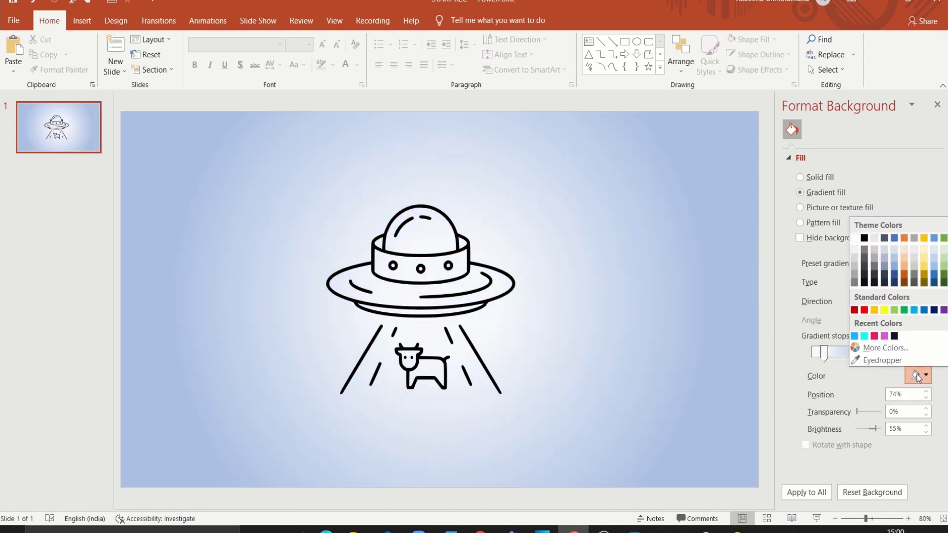
left_click(865, 238)
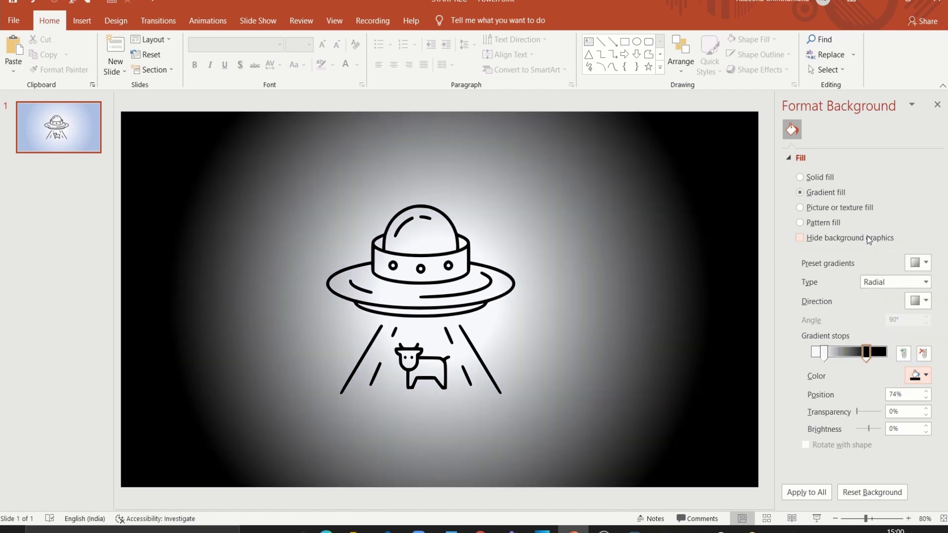
left_click(824, 354)
left_click(926, 375)
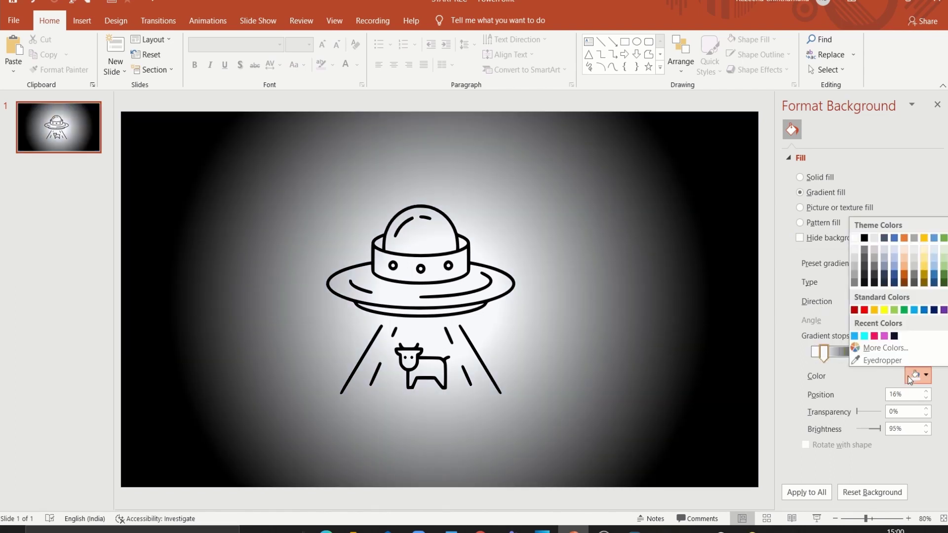
left_click(894, 336)
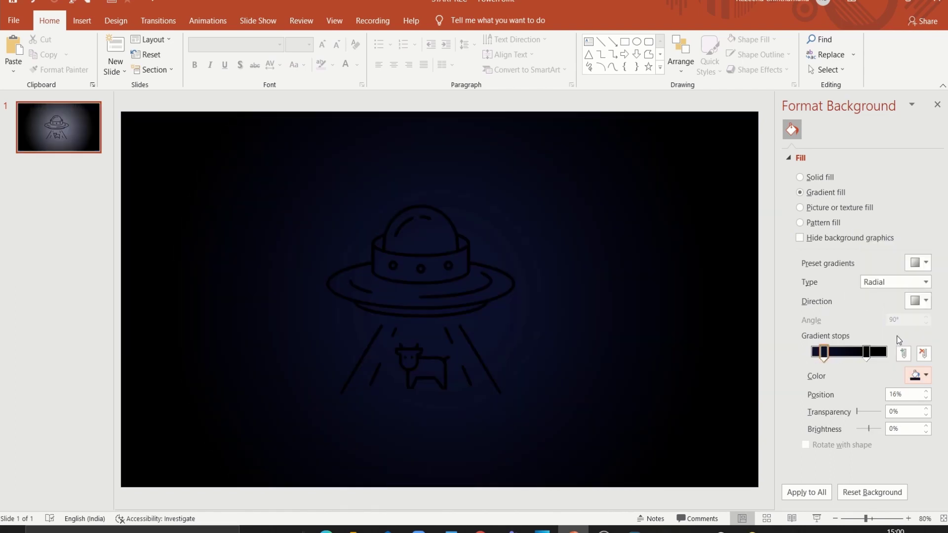
left_click(498, 308)
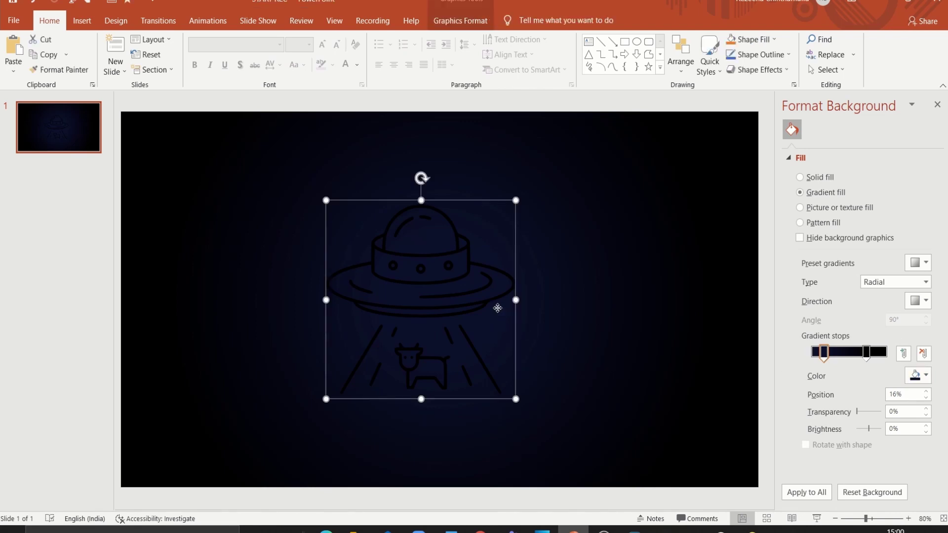
Convert the UFO icon to a shape and ungroup it into separate pieces
left_click(470, 22)
left_click(51, 57)
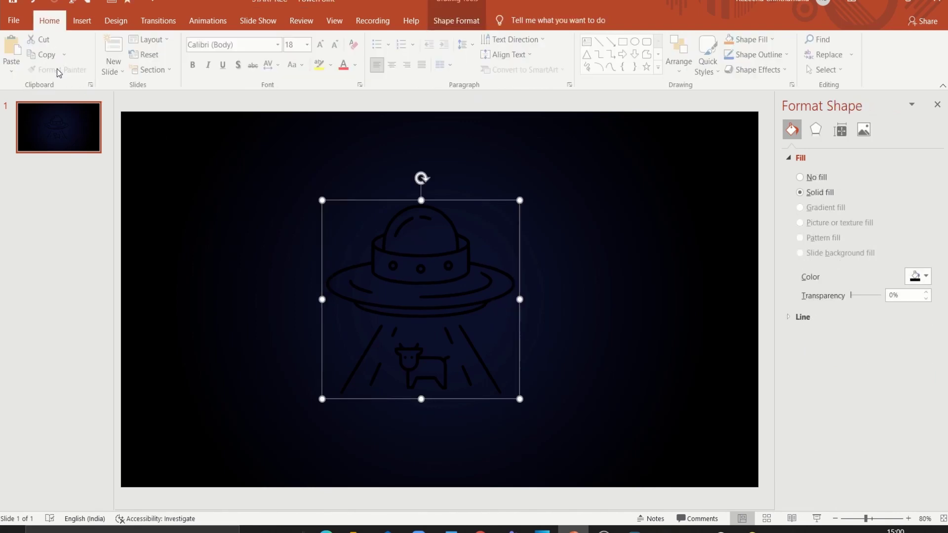
right_click(316, 278)
mouse_move(352, 351)
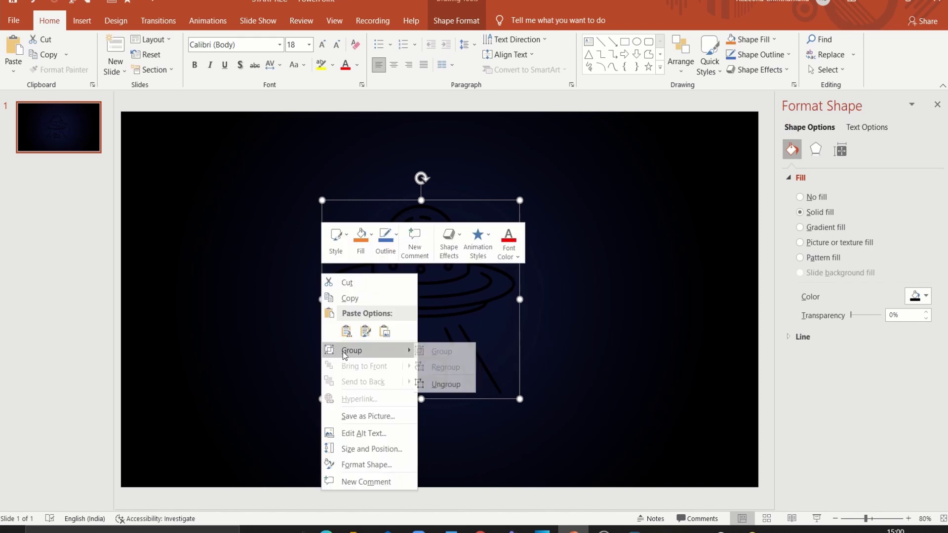
left_click(450, 384)
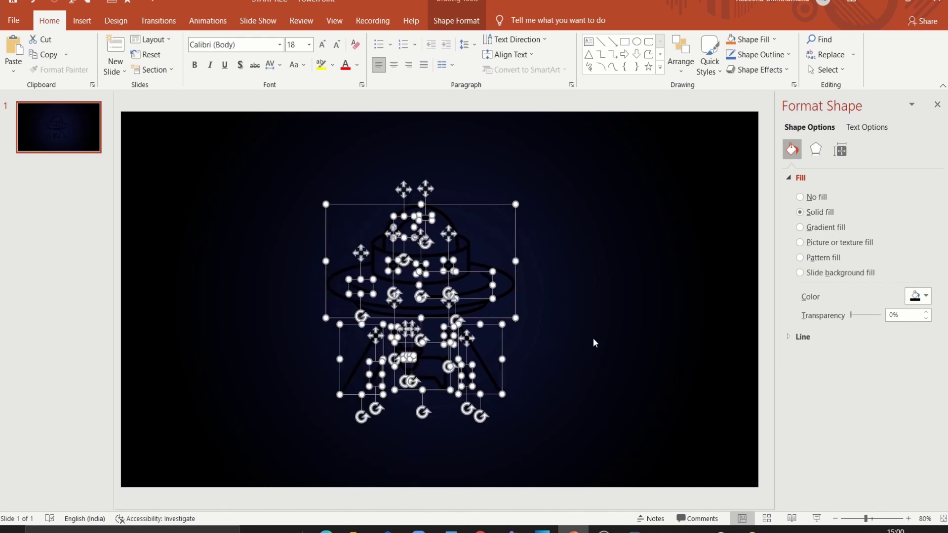
left_click(613, 345)
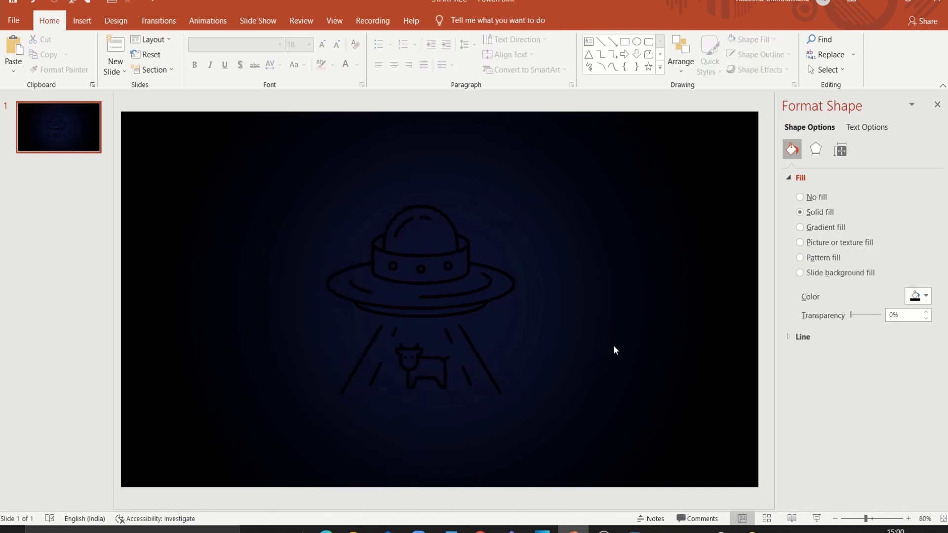
Fill the saucer outline white and add a white 10 pt glow at 75% transparency
left_click(511, 290)
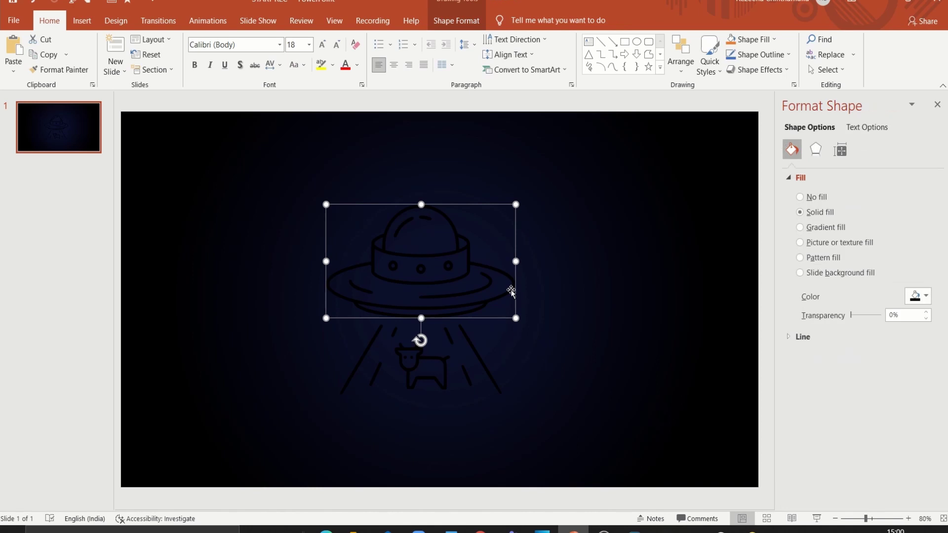
left_click(457, 23)
left_click(453, 40)
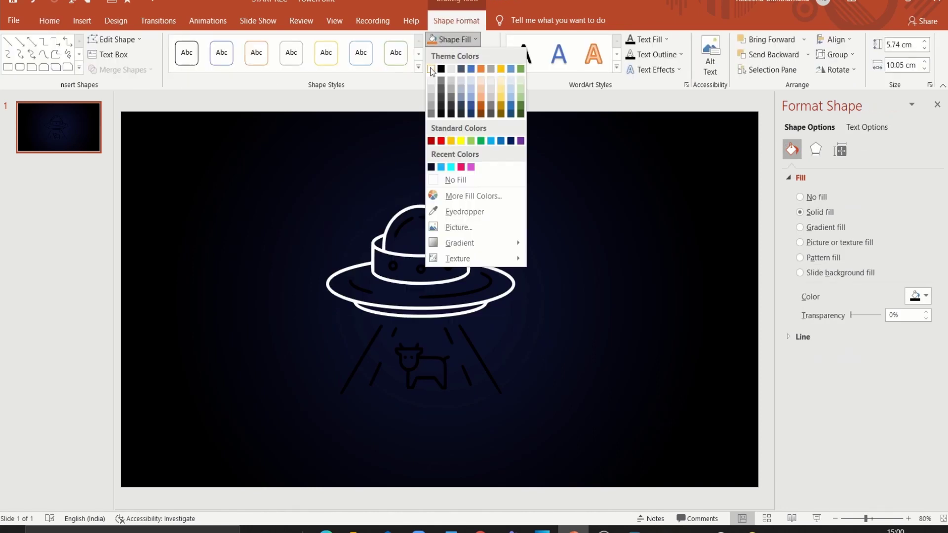
left_click(431, 69)
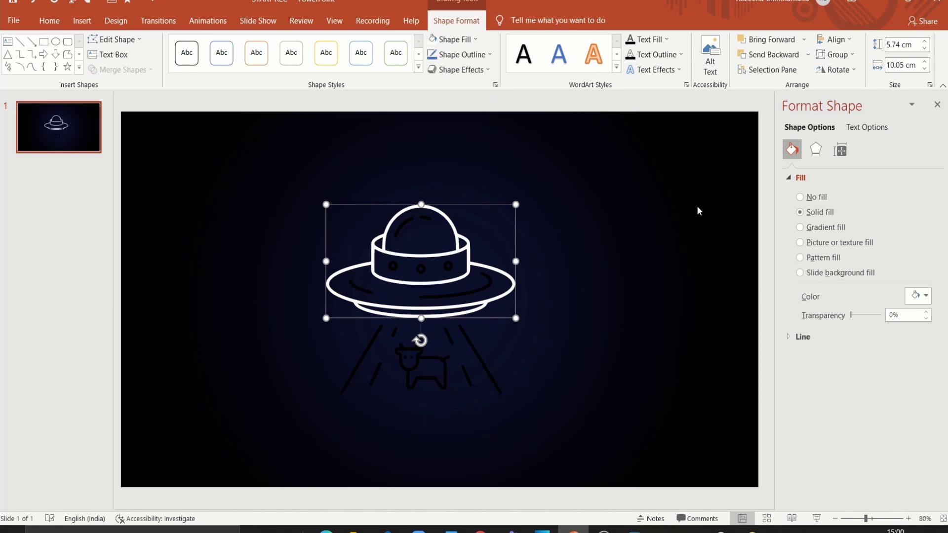
left_click(816, 149)
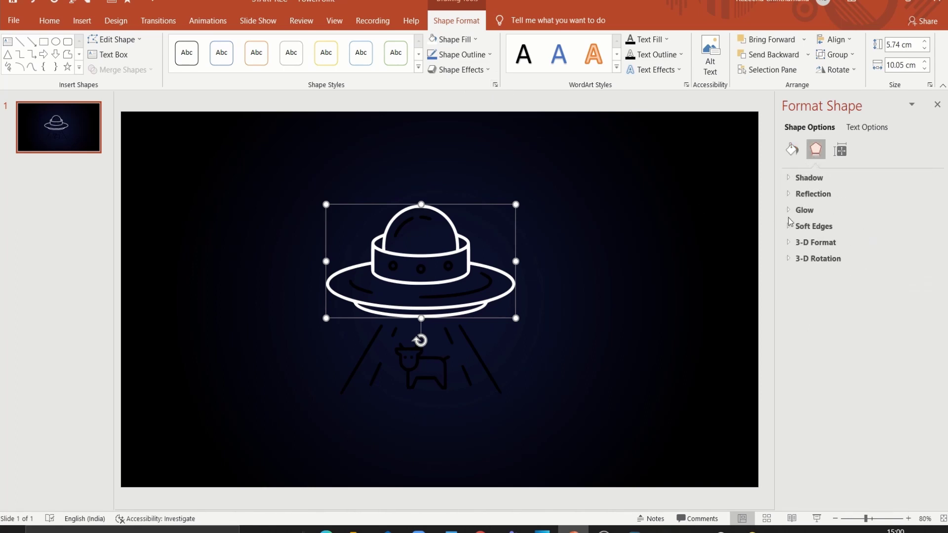
left_click(802, 210)
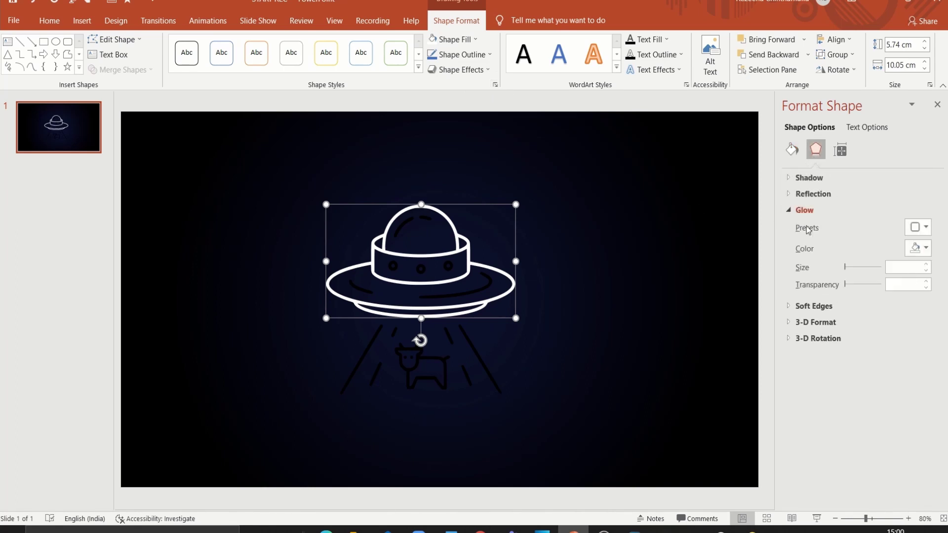
left_click(921, 243)
left_click(857, 280)
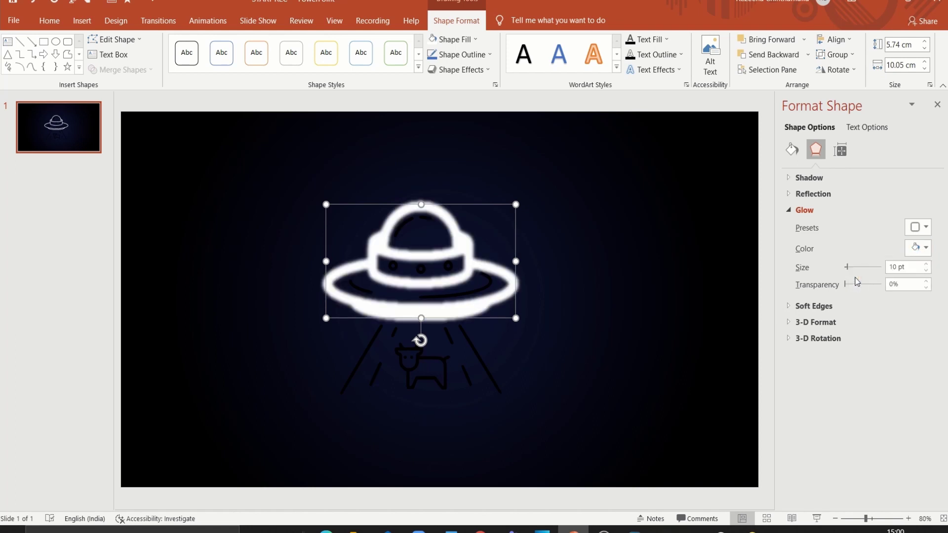
left_click_drag(846, 285, 874, 285)
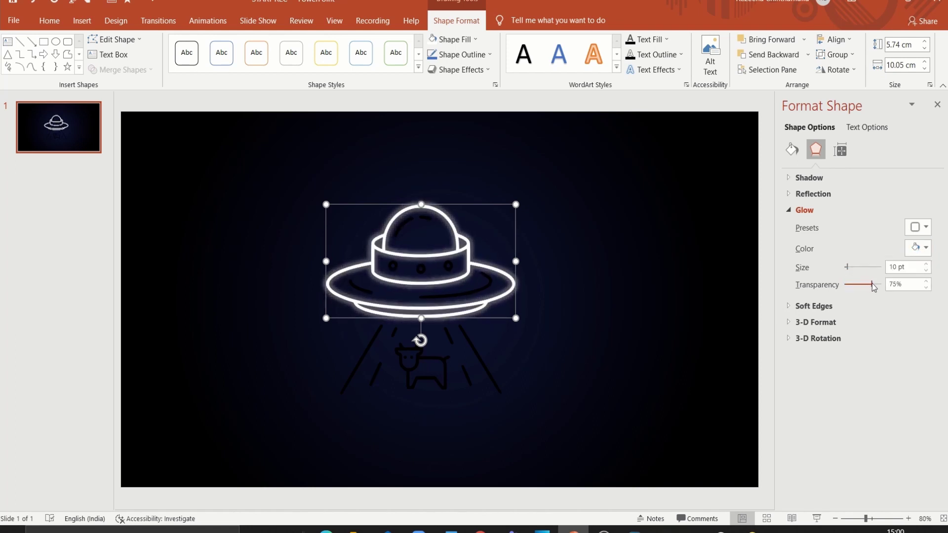
left_click(624, 294)
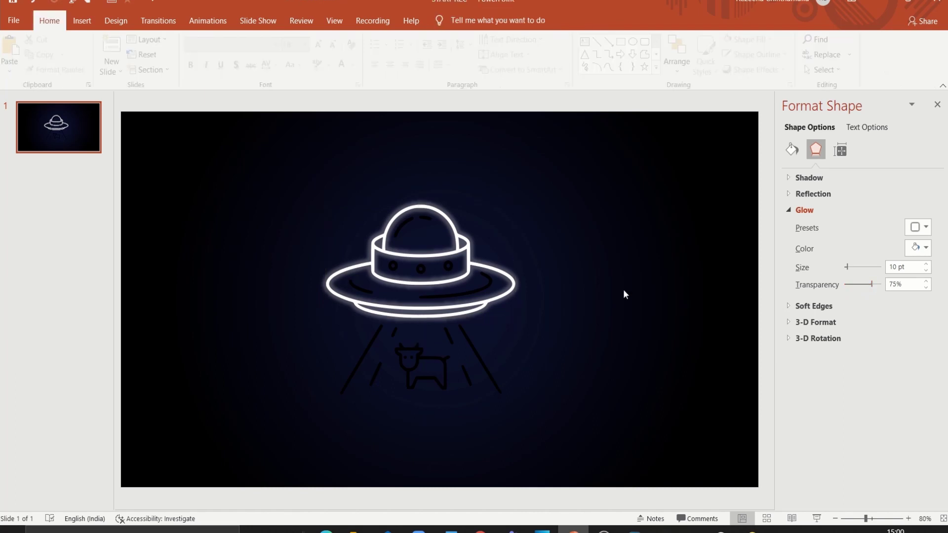
Fill the dome highlight cyan and give it a blue glow with raised transparency
left_click(408, 226)
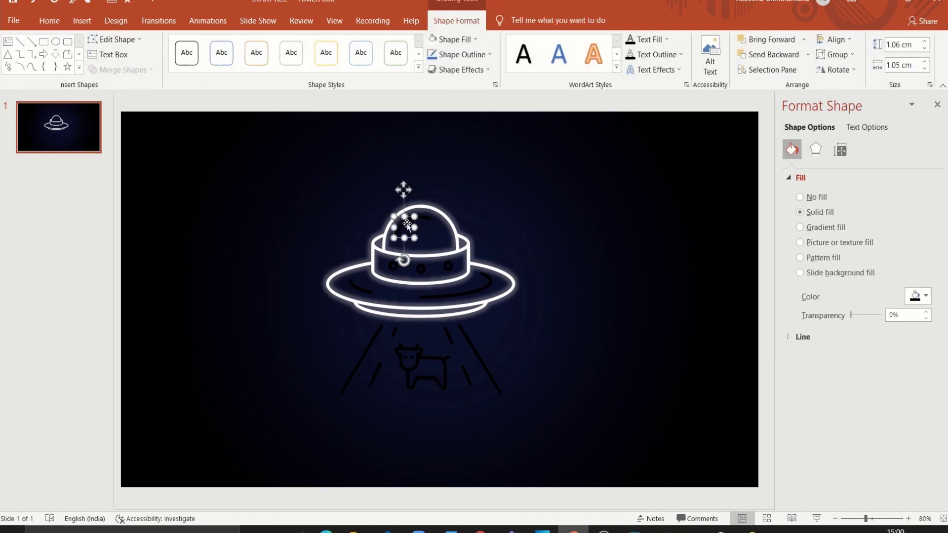
left_click(470, 41)
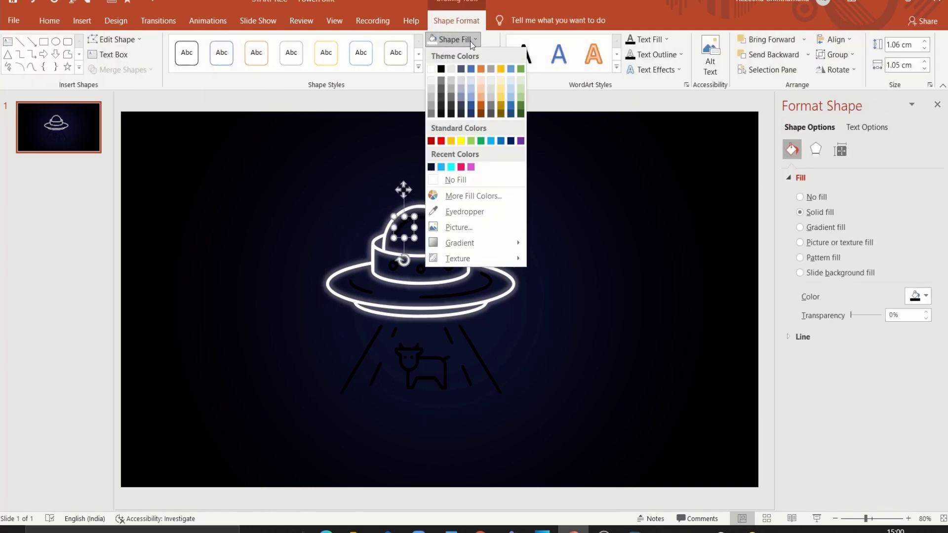
left_click(452, 167)
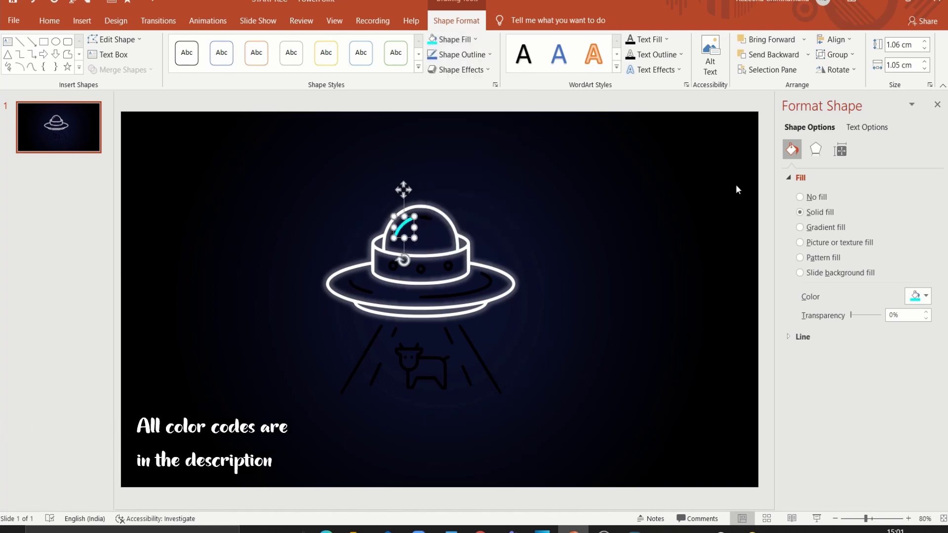
left_click(816, 151)
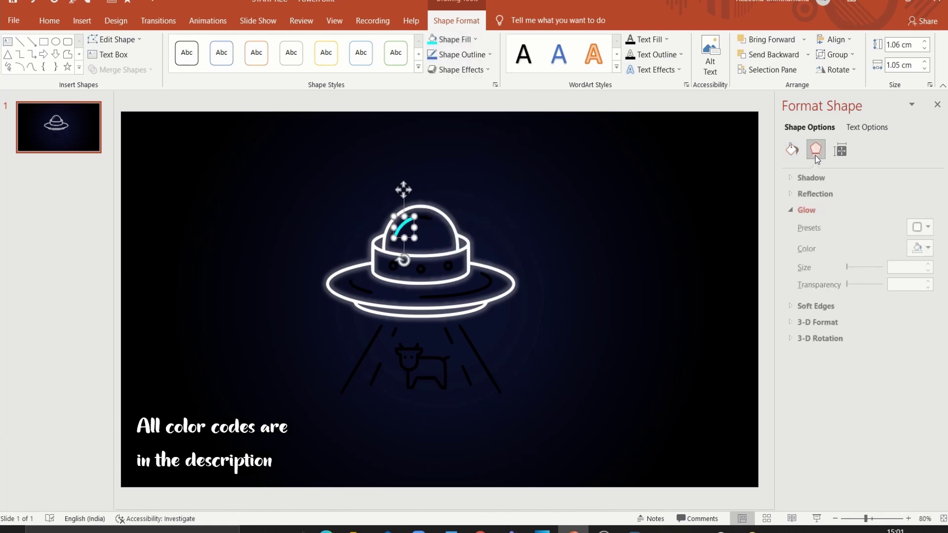
left_click(916, 249)
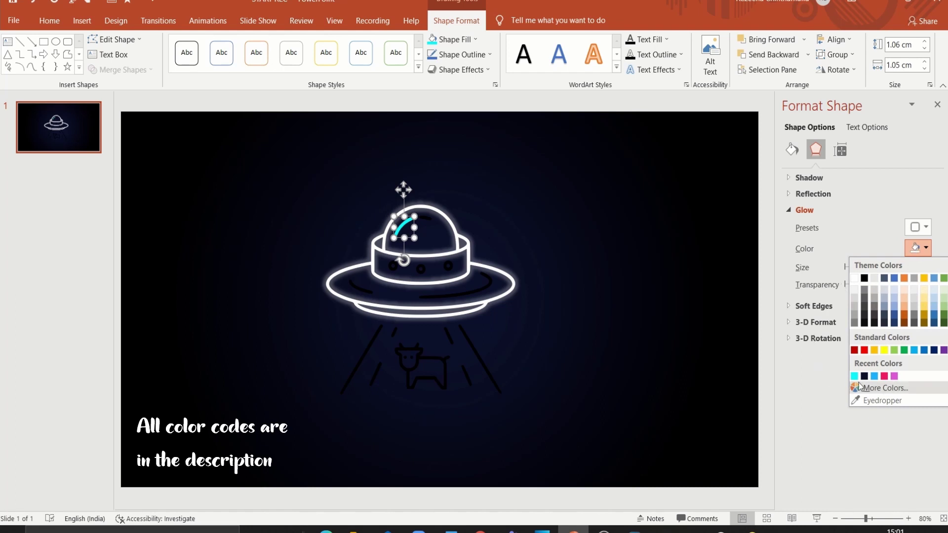
left_click(874, 376)
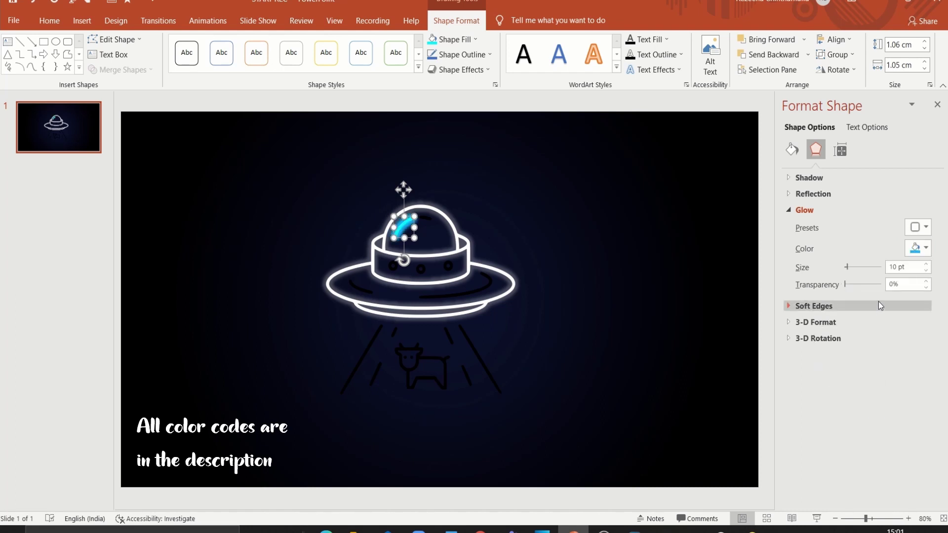
left_click_drag(845, 285, 860, 287)
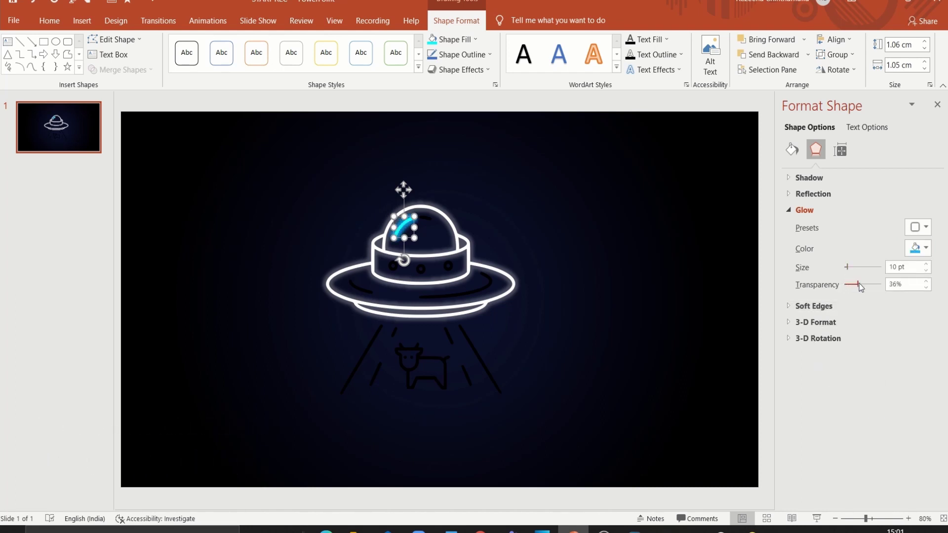
left_click(706, 296)
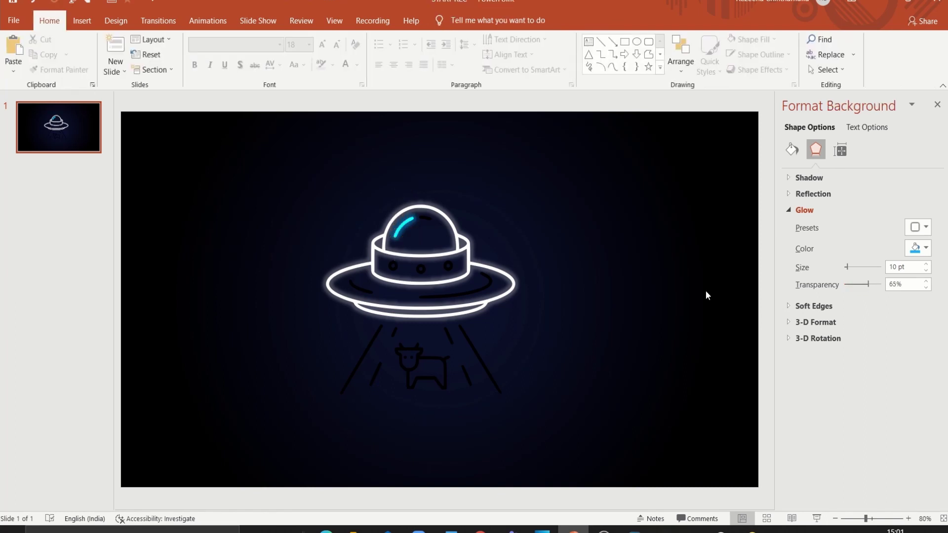
Format-paint the highlight's cyan neon style onto the second dome dash and both rim arcs
left_click(404, 223)
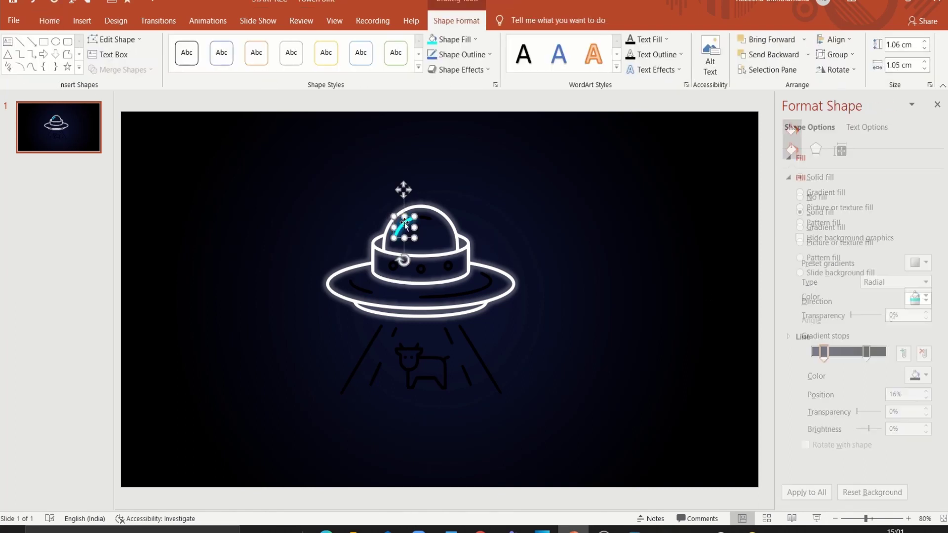
left_click(49, 21)
left_click(59, 70)
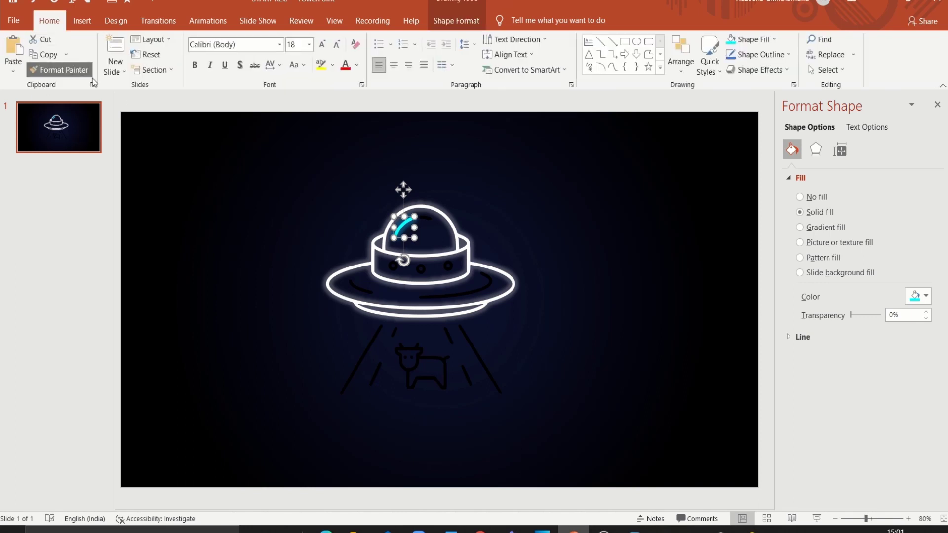
left_click(423, 218)
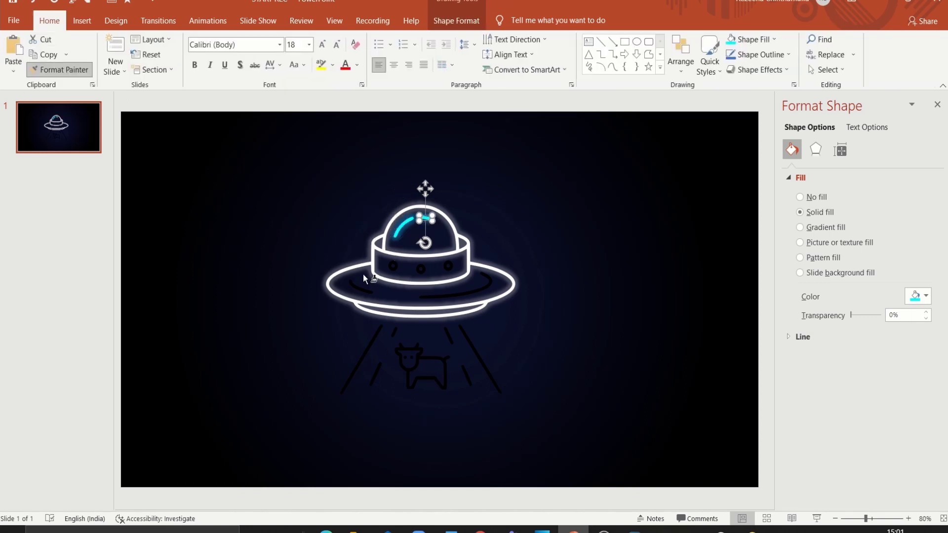
left_click(361, 286)
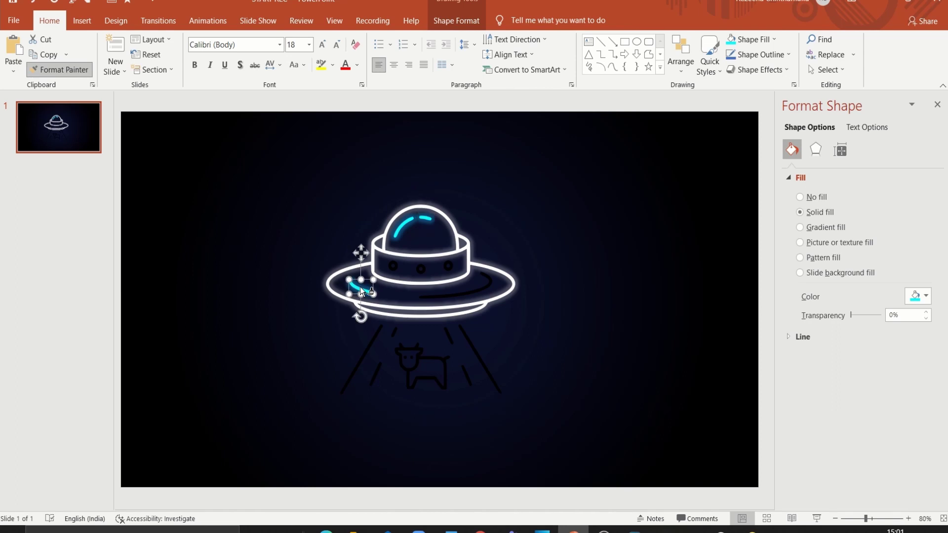
left_click(474, 292)
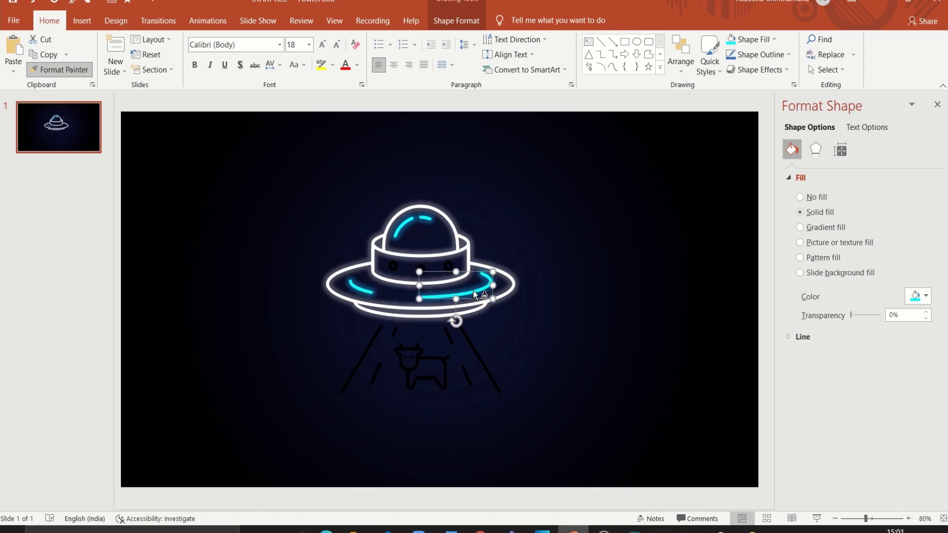
left_click(541, 262)
left_click(389, 269)
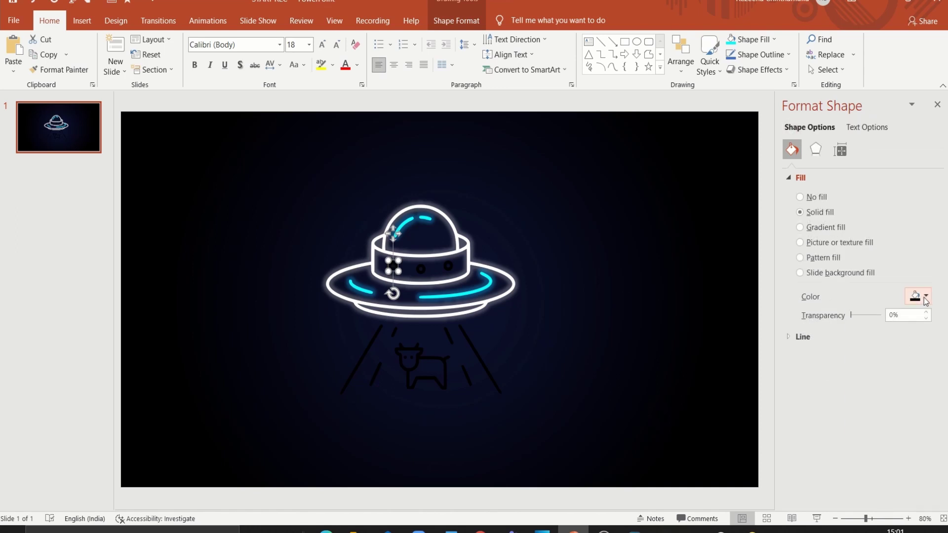
Fill the left saucer dot pink and give it a pink glow at 22% transparency
left_click(925, 298)
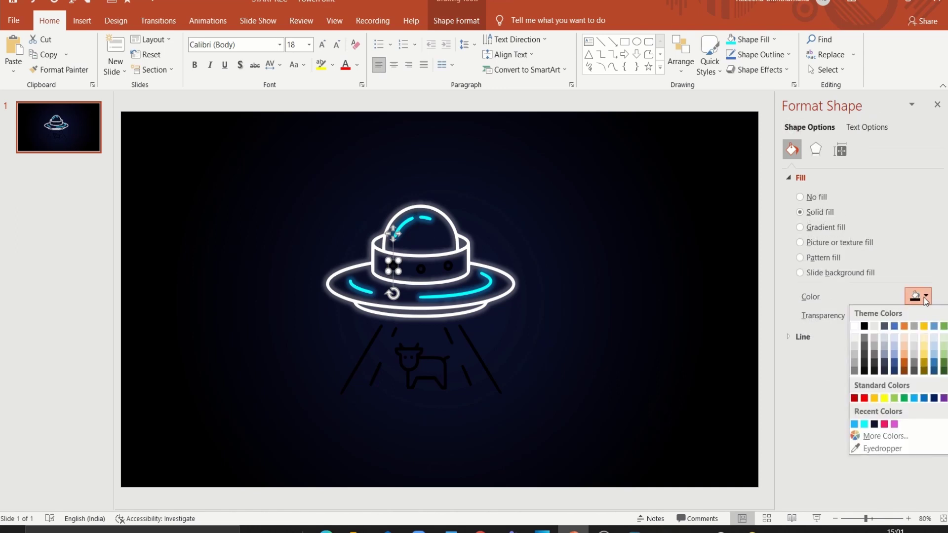
left_click(894, 424)
left_click(817, 150)
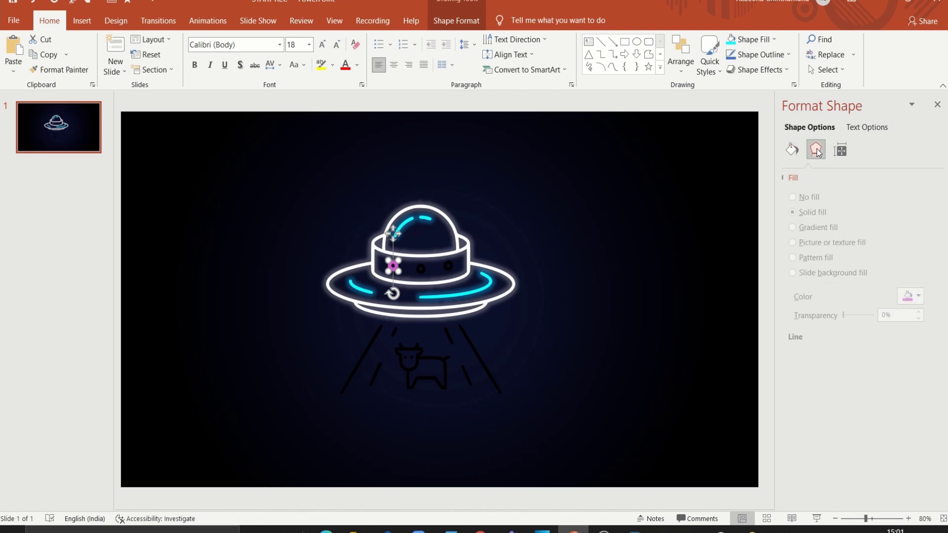
left_click(926, 229)
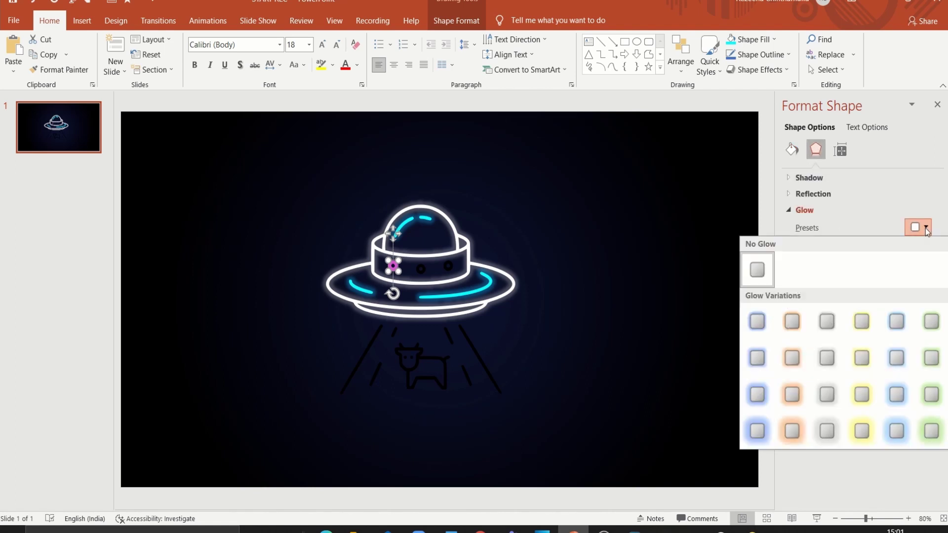
left_click(882, 223)
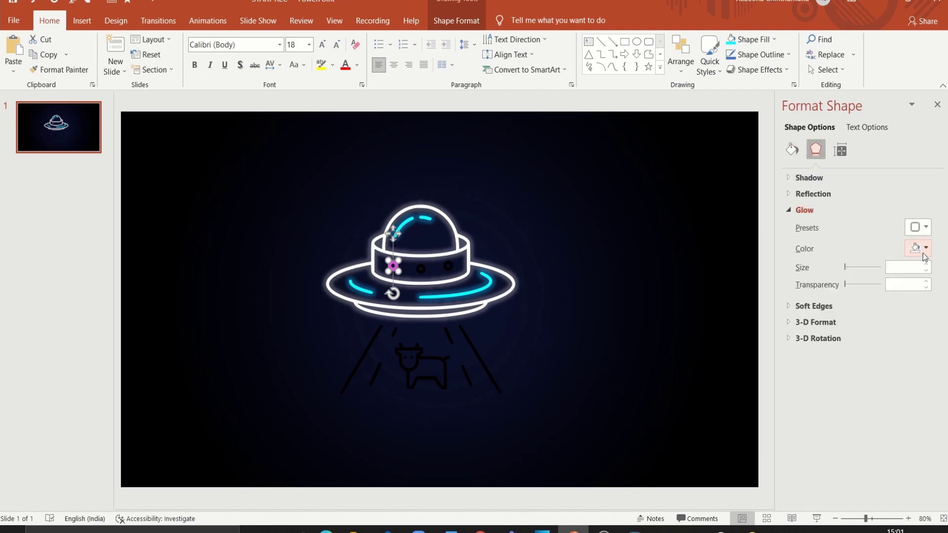
left_click(922, 254)
left_click(896, 374)
left_click_drag(845, 285, 854, 286)
left_click(667, 322)
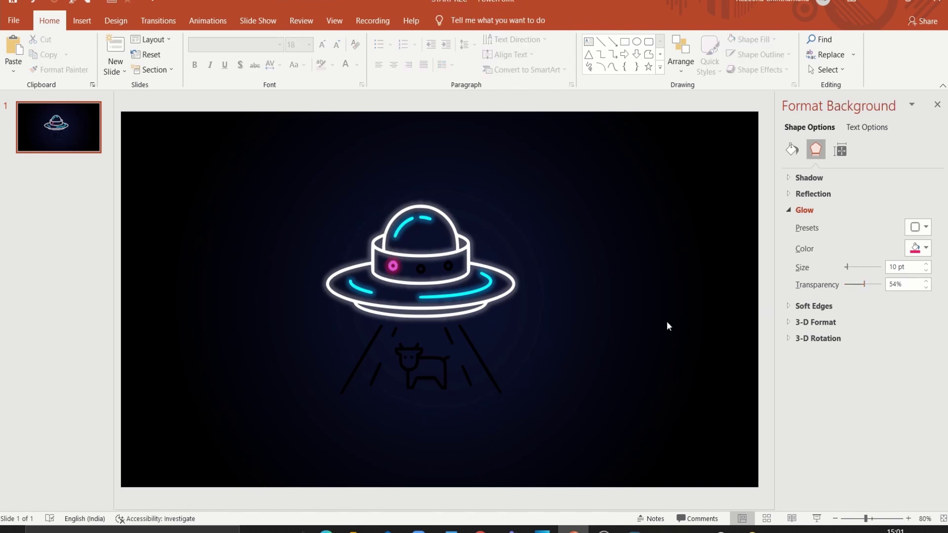
Format-paint the pink neon style onto the other two dots and all beam lines and dashes
left_click(393, 265)
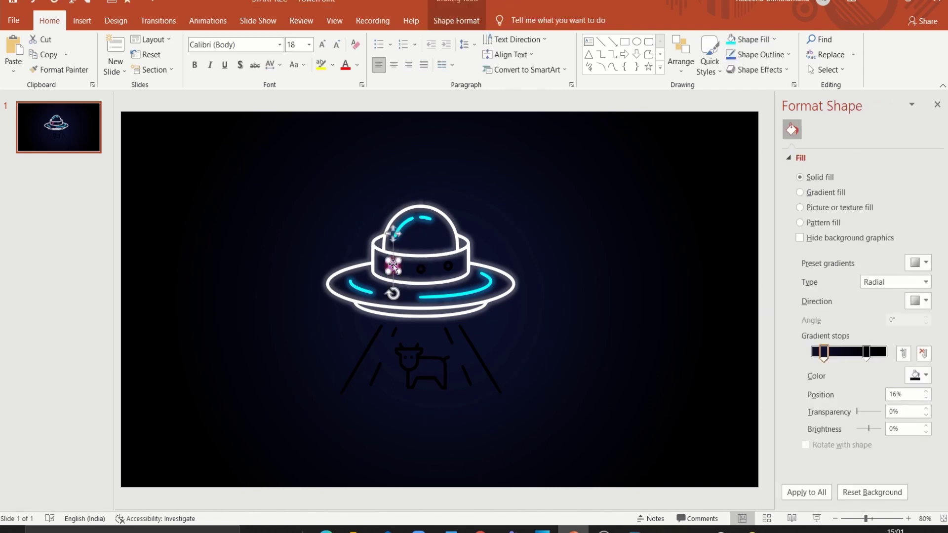
left_click(80, 70)
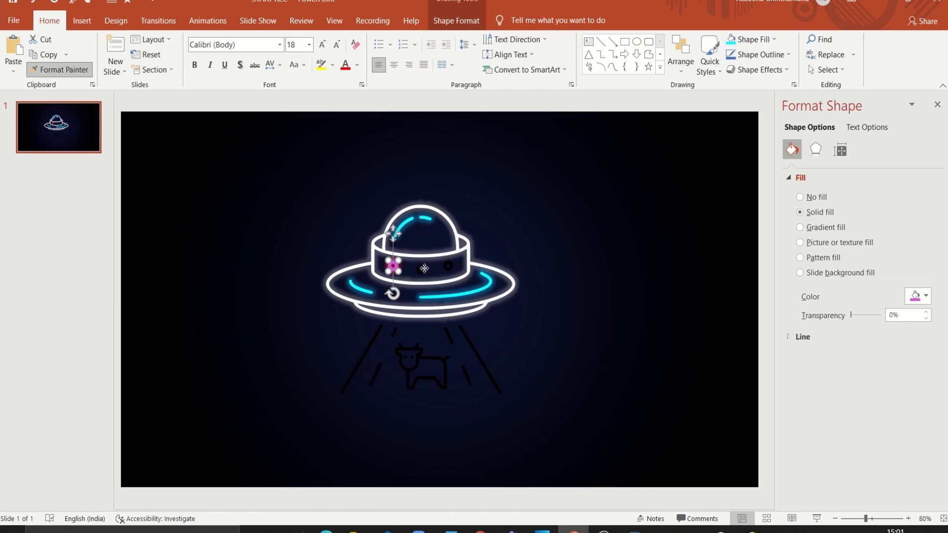
left_click(421, 269)
left_click(448, 267)
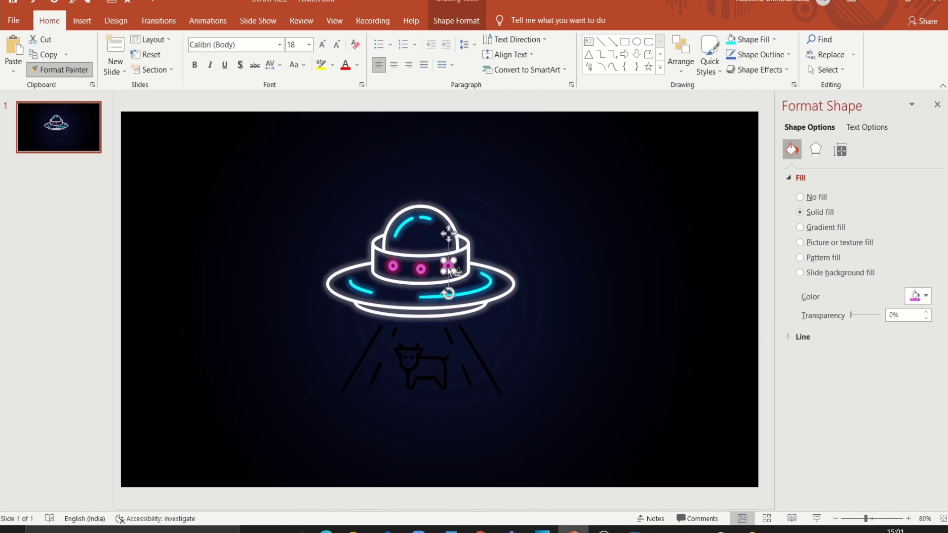
left_click(475, 351)
left_click(446, 328)
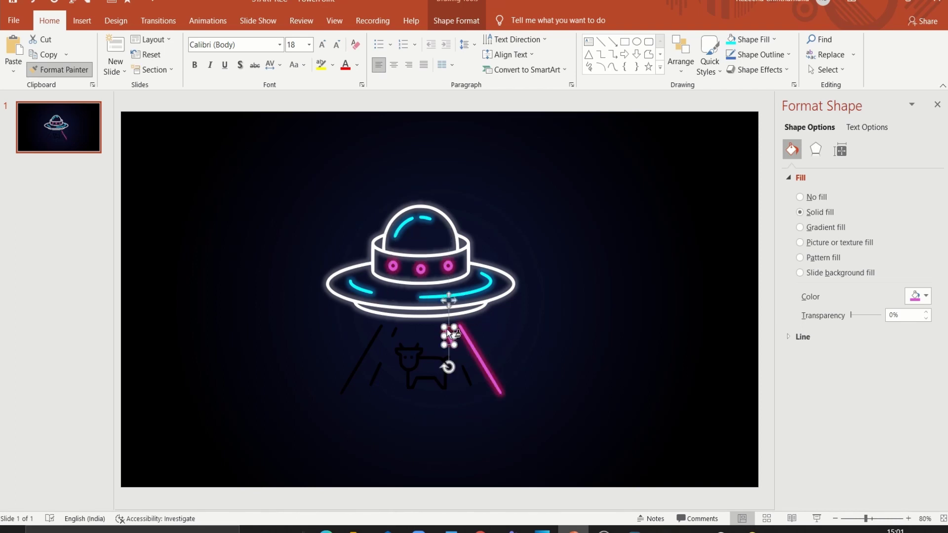
left_click(462, 374)
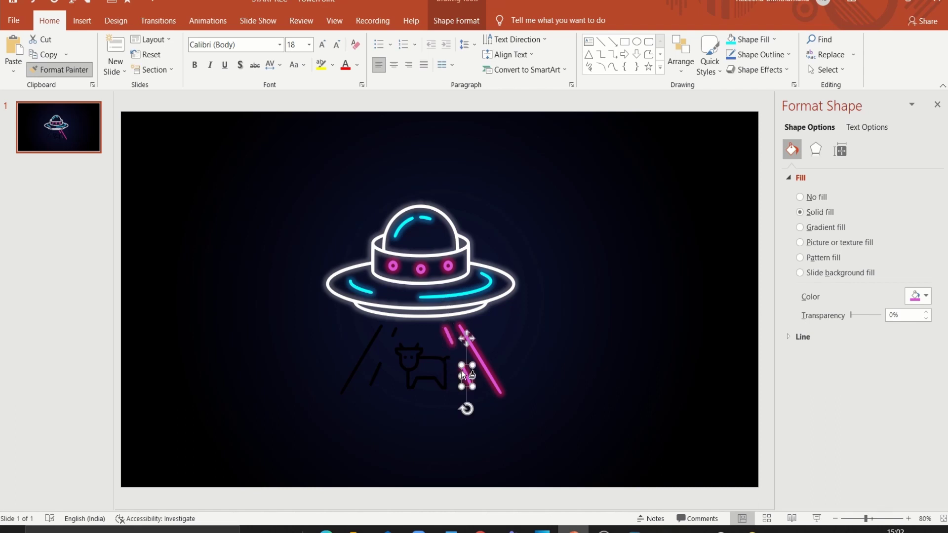
left_click(394, 333)
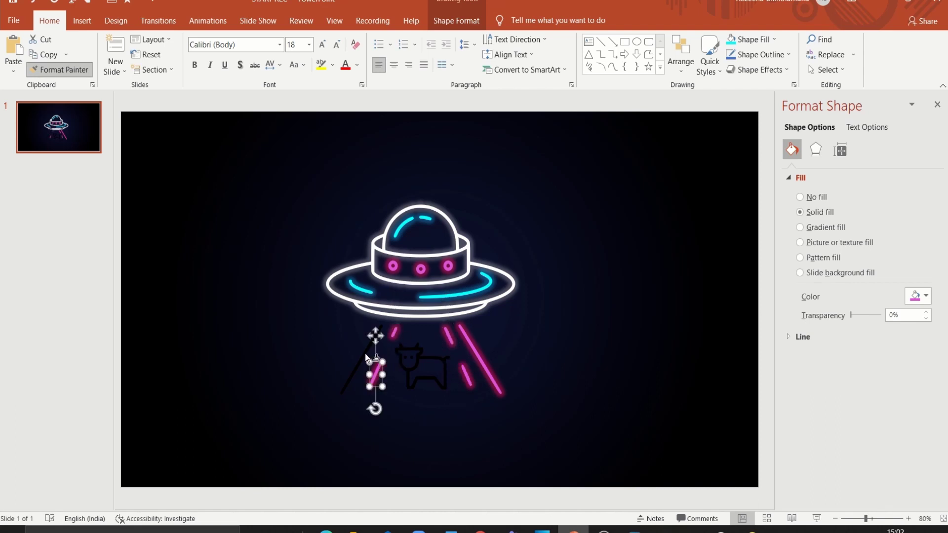
left_click(364, 353)
left_click(316, 365)
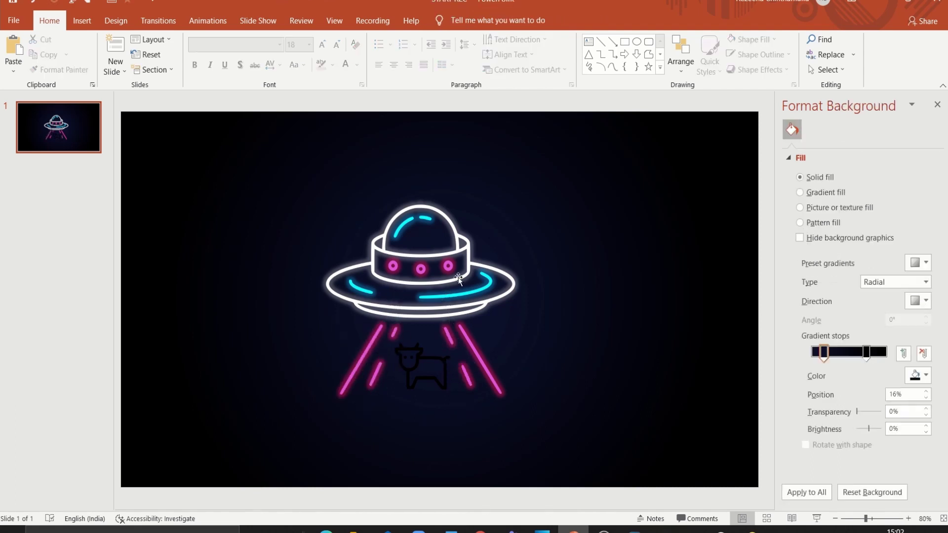
left_click(346, 287)
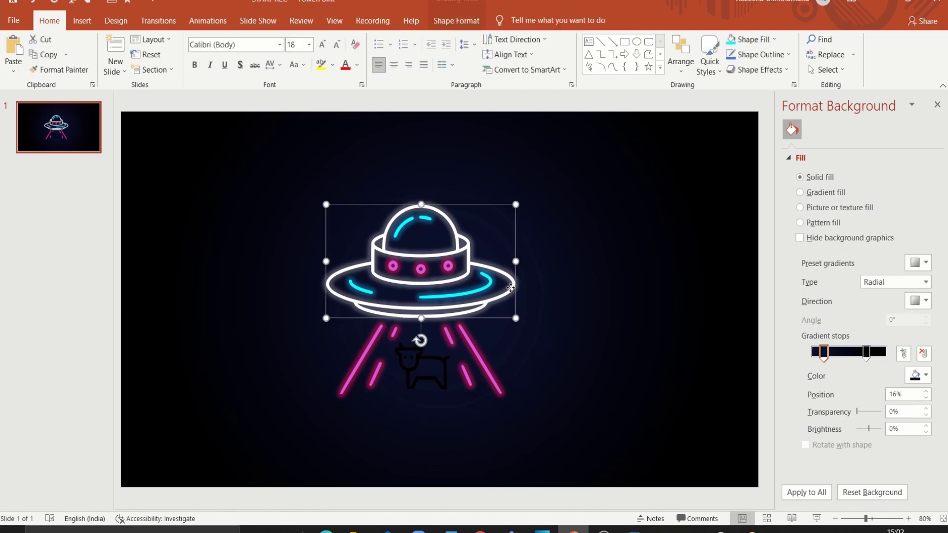
Paint the UFO's white glow onto the cow and fill its two dark inner pieces white
left_click(69, 71)
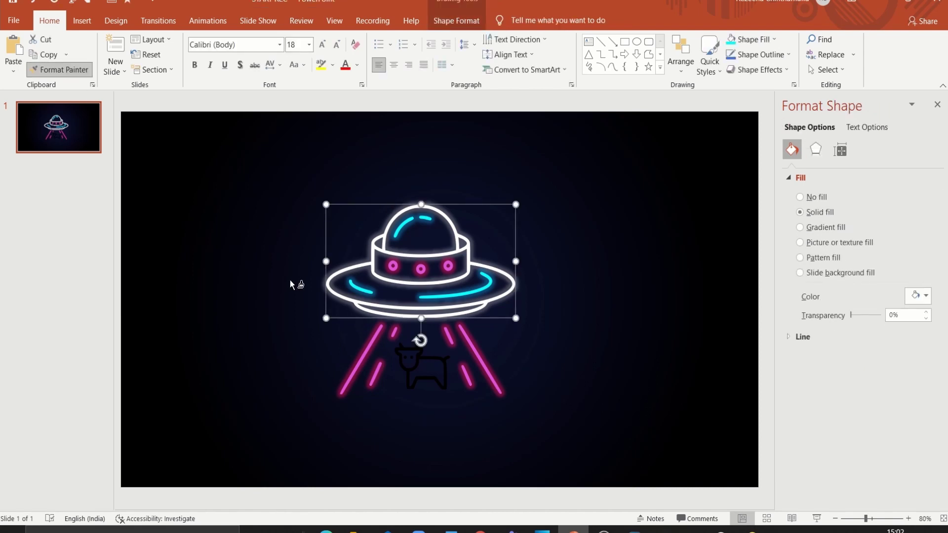
left_click(413, 381)
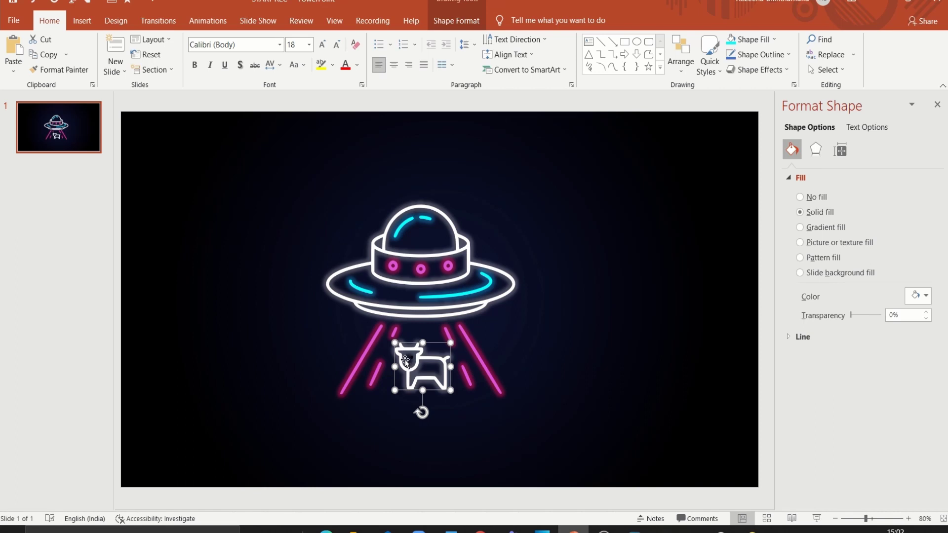
left_click(405, 360)
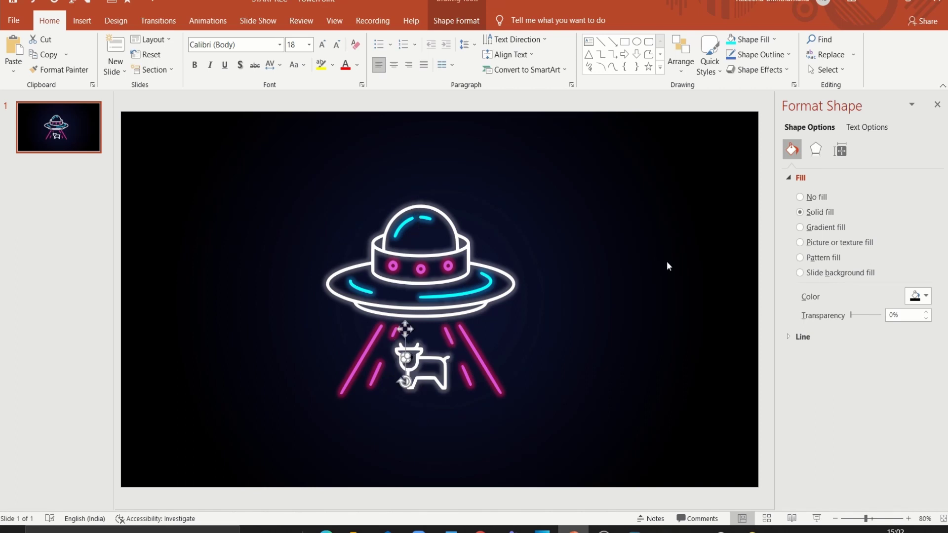
left_click(926, 296)
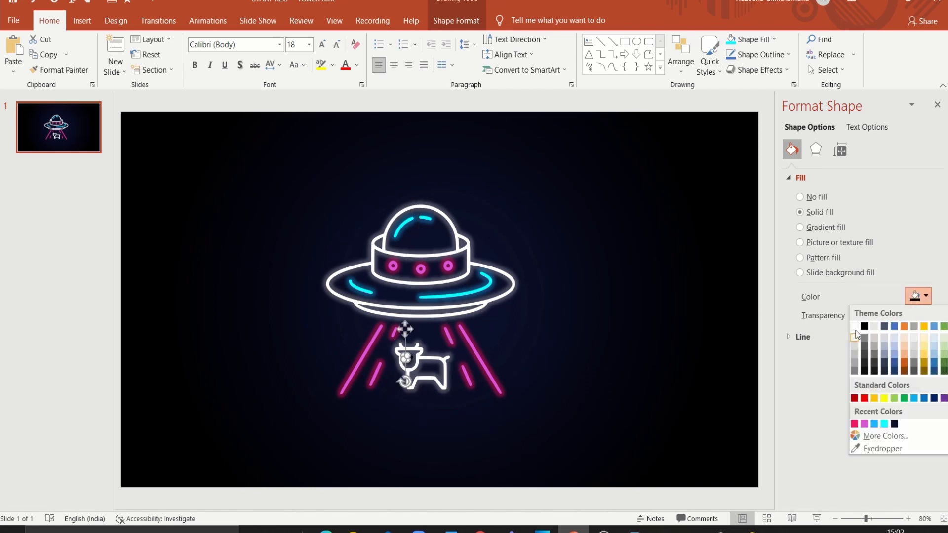
left_click(854, 327)
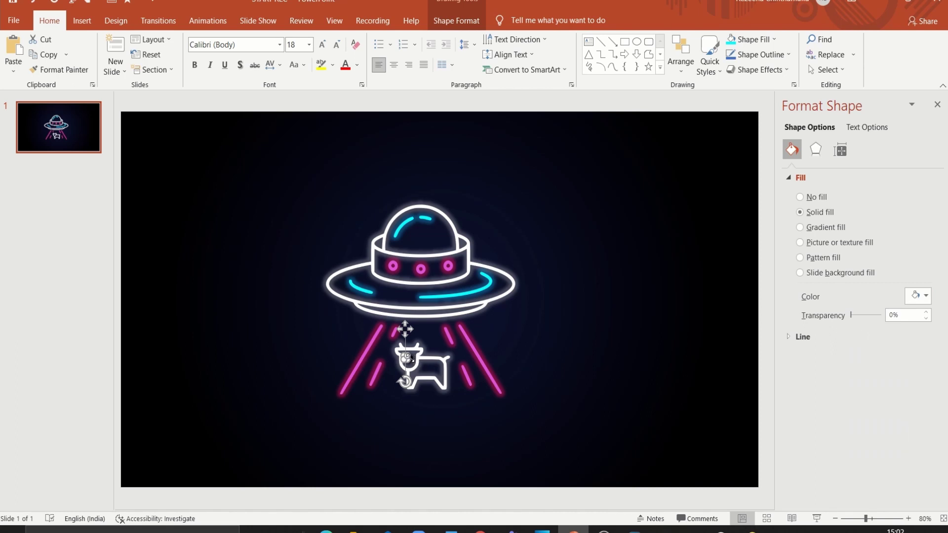
left_click(411, 357)
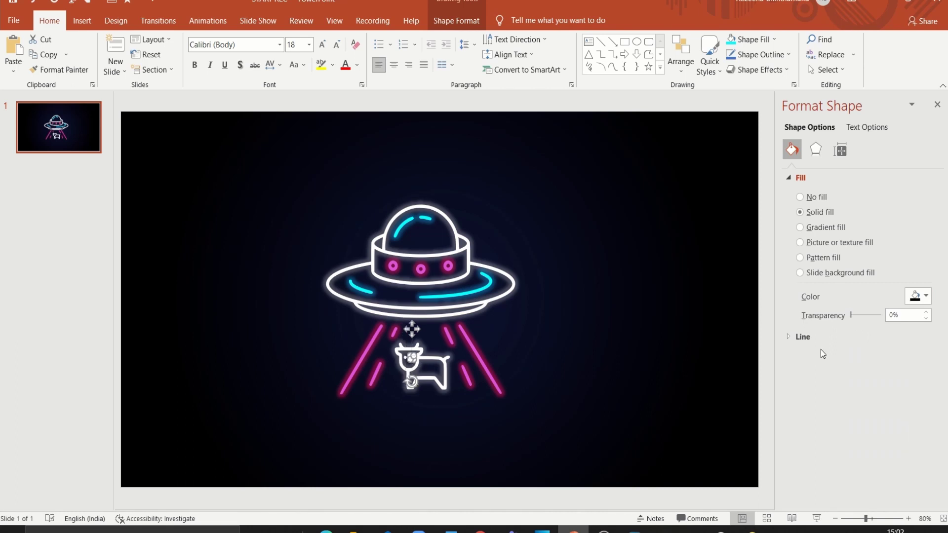
left_click(925, 297)
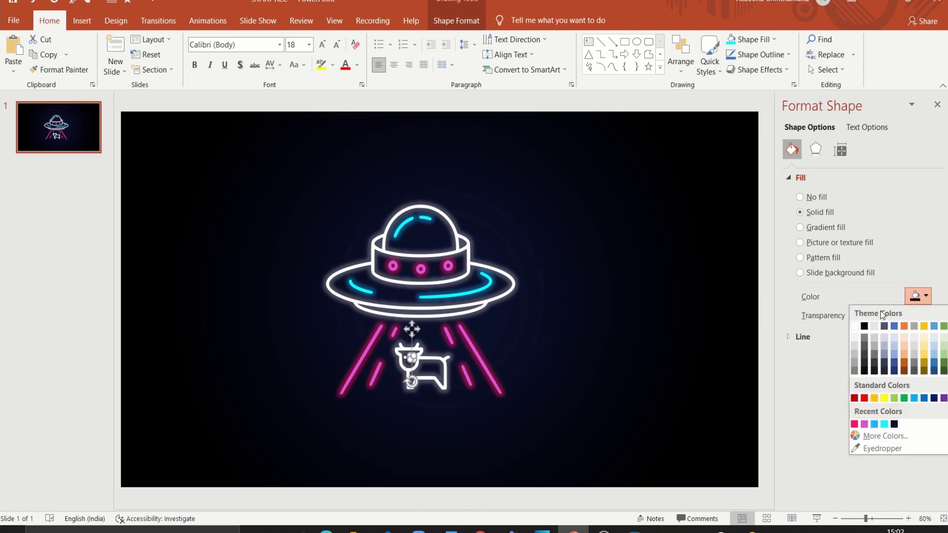
left_click(855, 326)
left_click(686, 375)
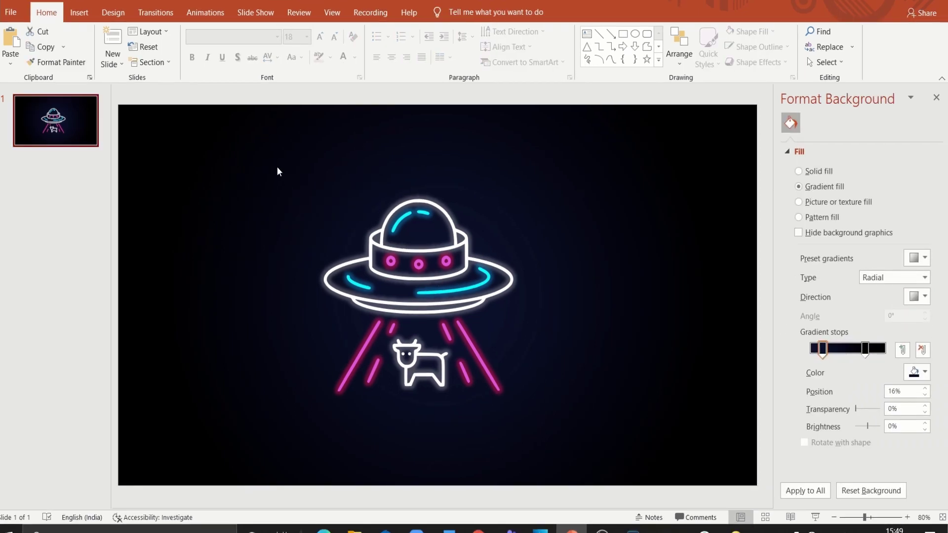
Shift the whole UFO-and-cow artwork slightly to the right
left_click_drag(277, 172, 633, 436)
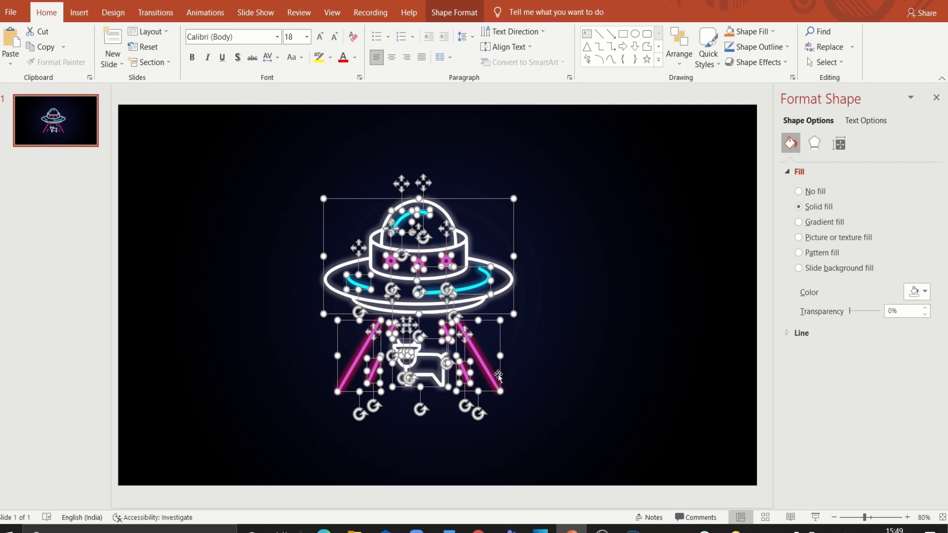
left_click_drag(497, 376, 516, 374)
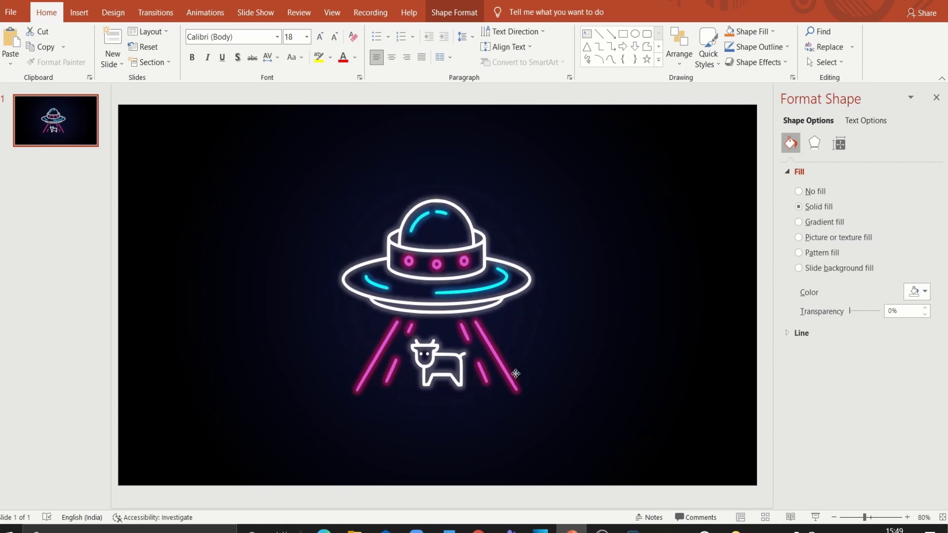
left_click(71, 137)
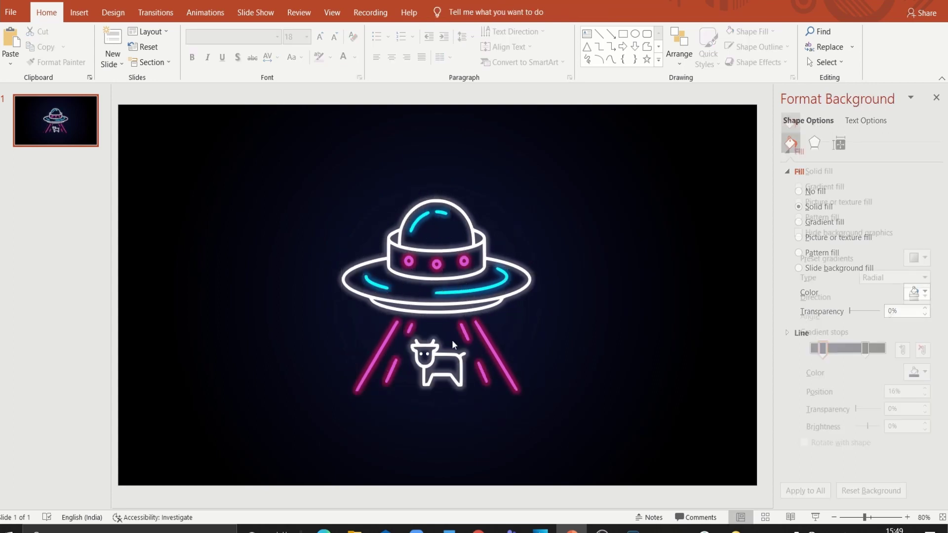
Duplicate the slide twice to make three identical slides, then select slide 2's cyan dome arc
right_click(72, 137)
left_click(88, 223)
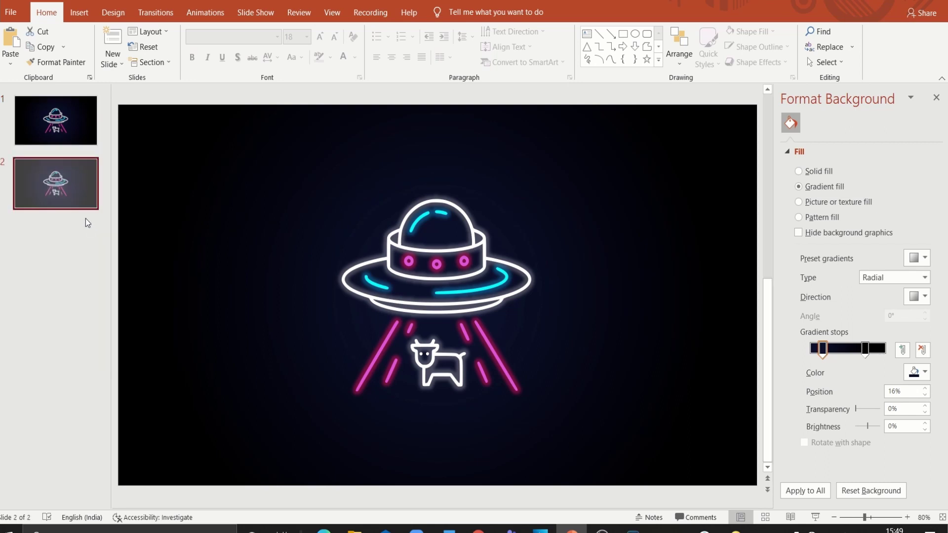
right_click(66, 193)
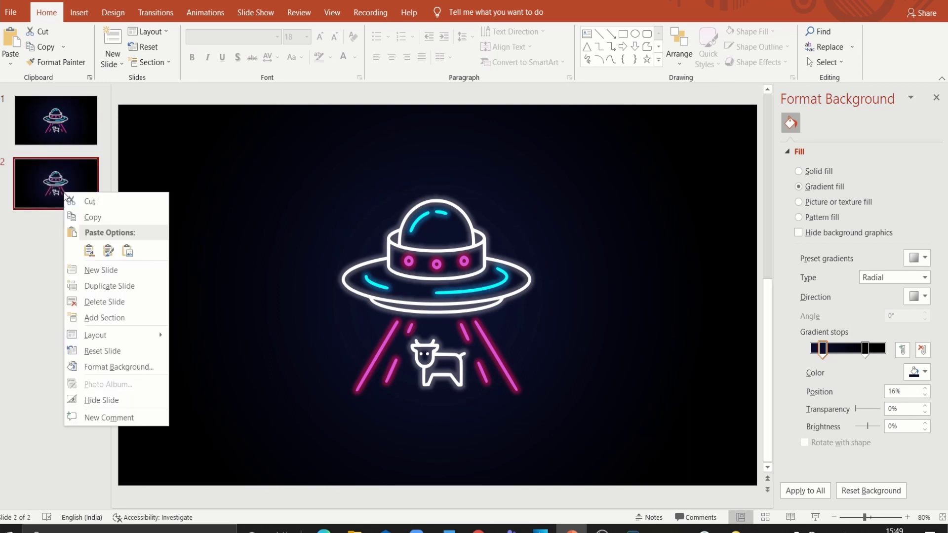
left_click(75, 290)
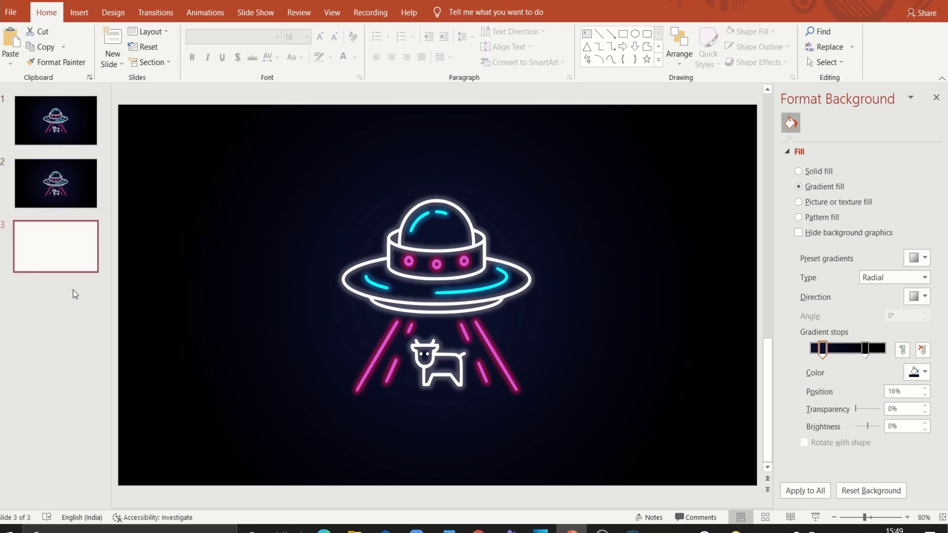
left_click(73, 195)
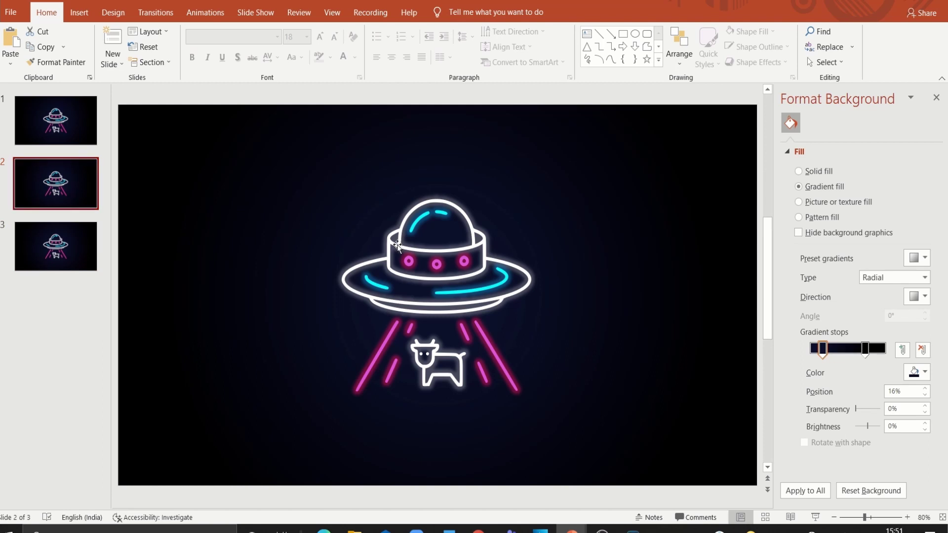
left_click(416, 224)
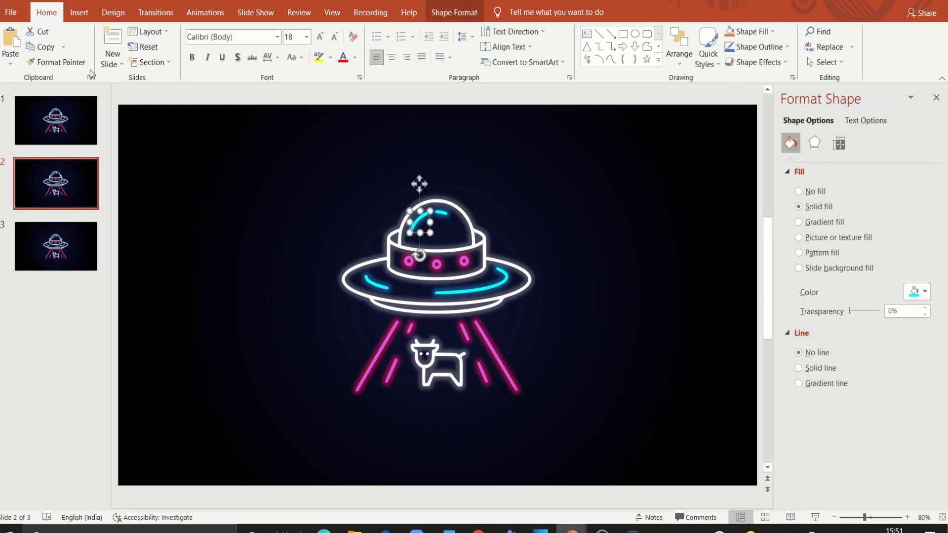
Paint the UFO outline cyan and the dome arc, dome dash and saucer accents pink
left_click(57, 62)
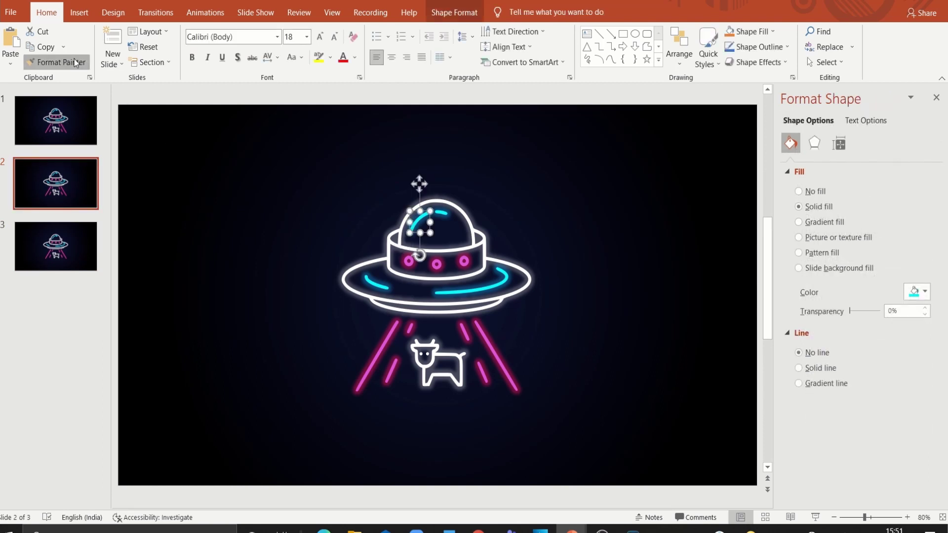
left_click(388, 244)
left_click(409, 261)
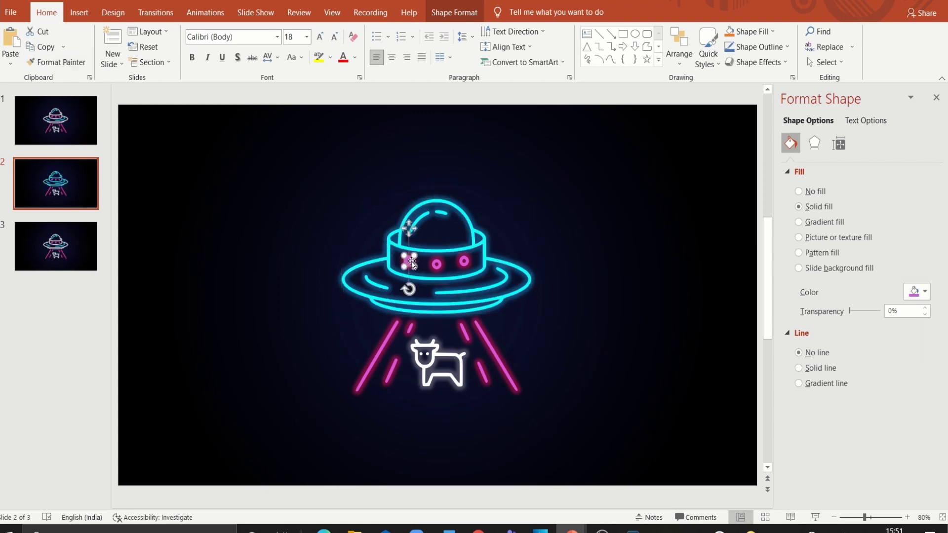
left_click(75, 64)
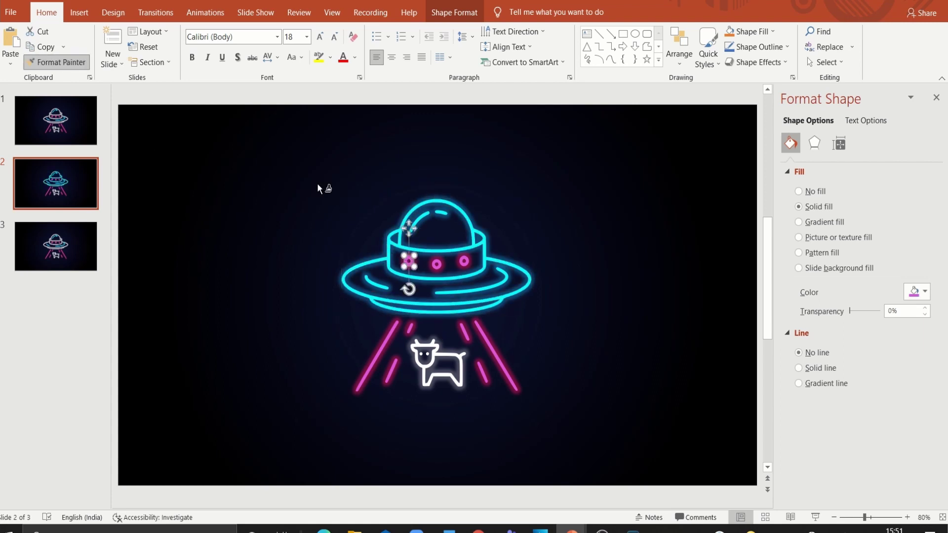
left_click(423, 219)
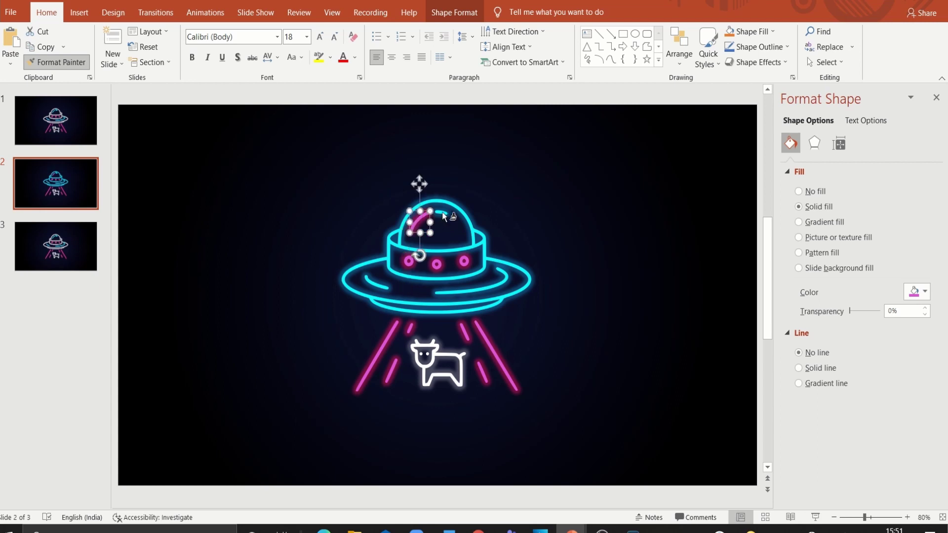
left_click(442, 213)
left_click(498, 291)
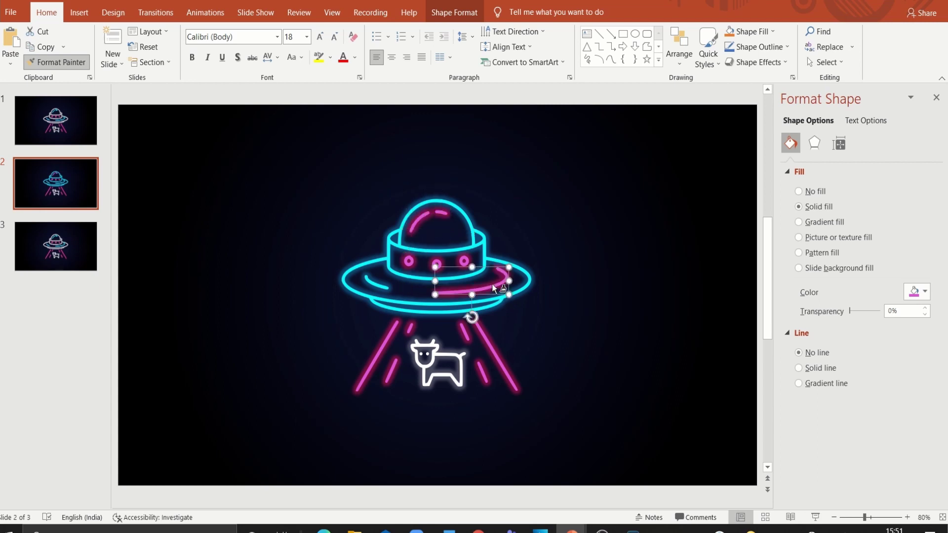
left_click(375, 288)
key("Escape")
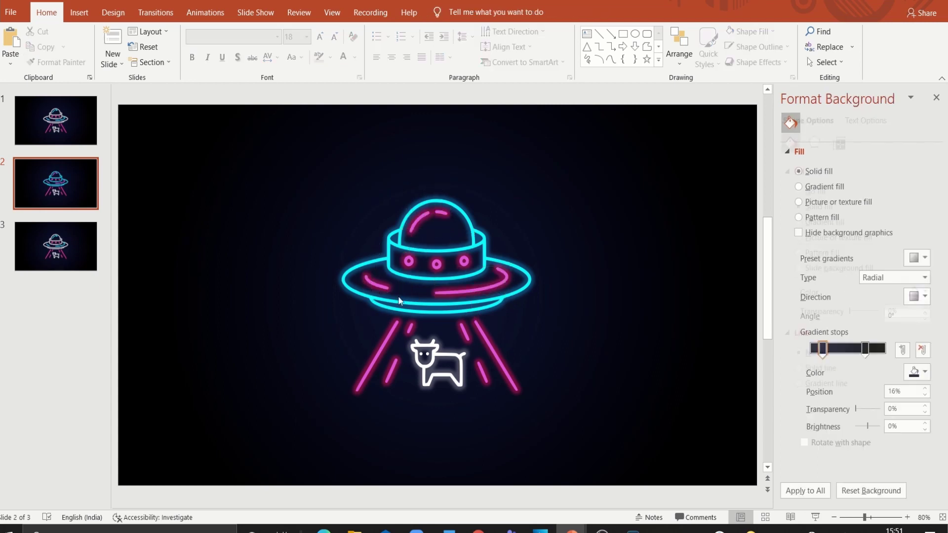
Give the three saucer dots and the five beam lines the cow's white glow
left_click(421, 344)
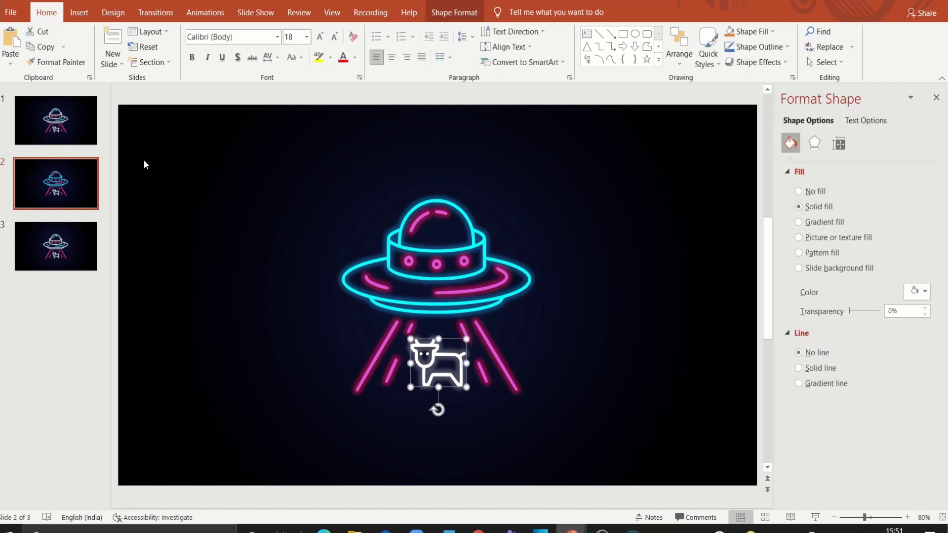
left_click(62, 62)
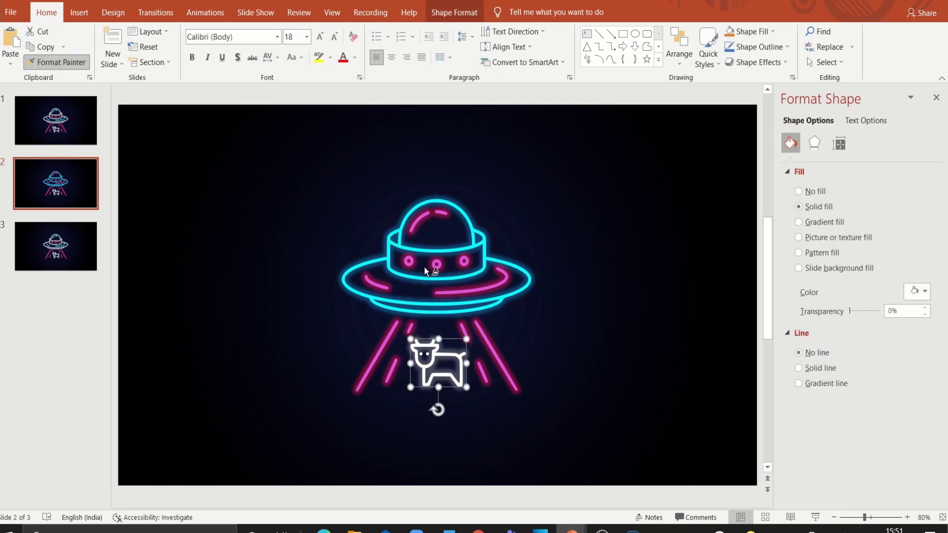
left_click(409, 263)
left_click(436, 264)
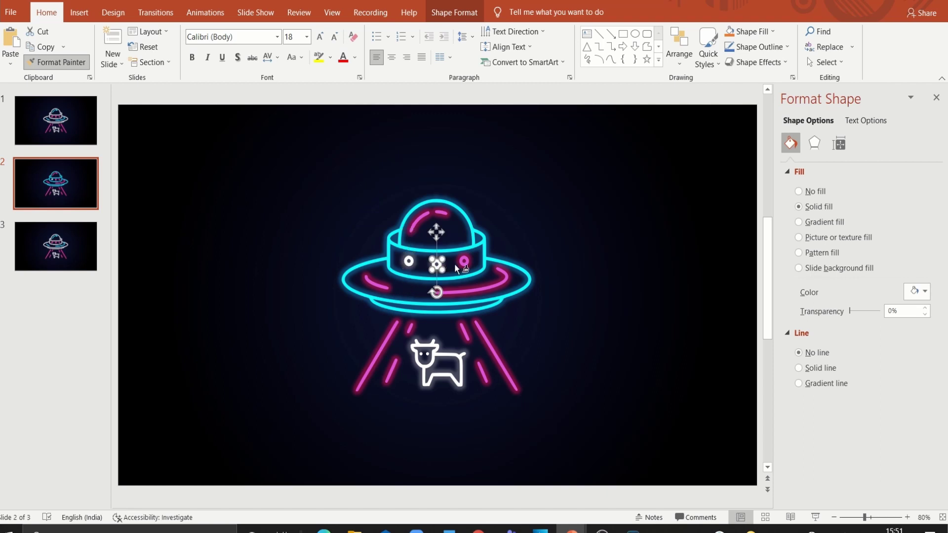
left_click(463, 263)
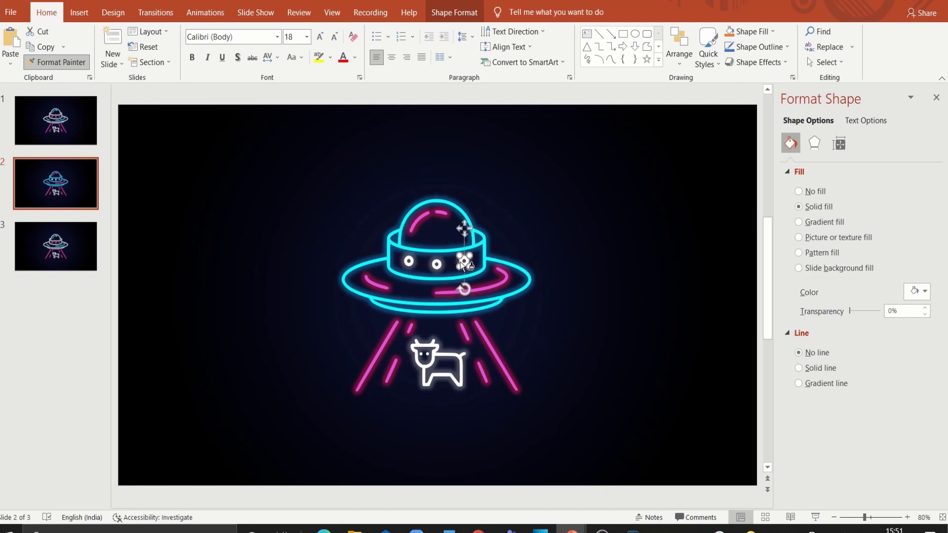
left_click(392, 332)
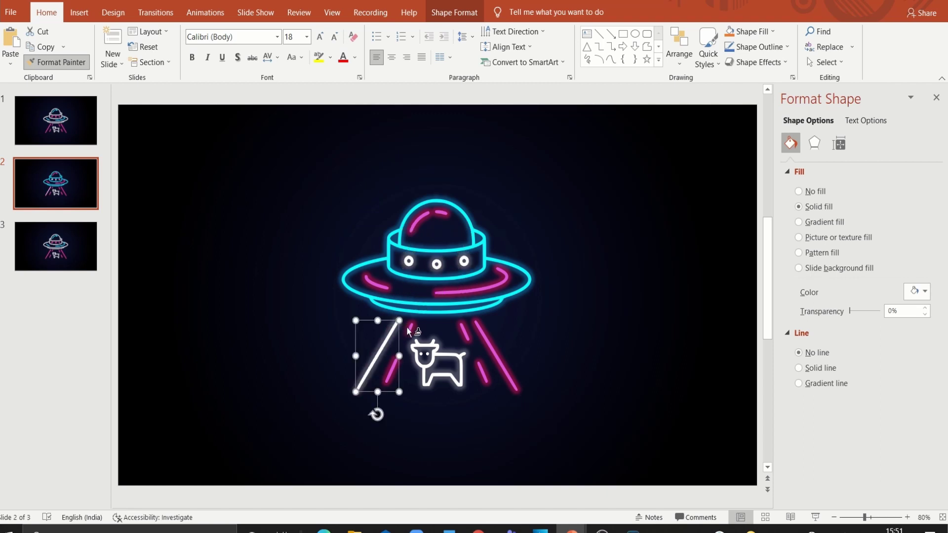
left_click(389, 384)
left_click(472, 339)
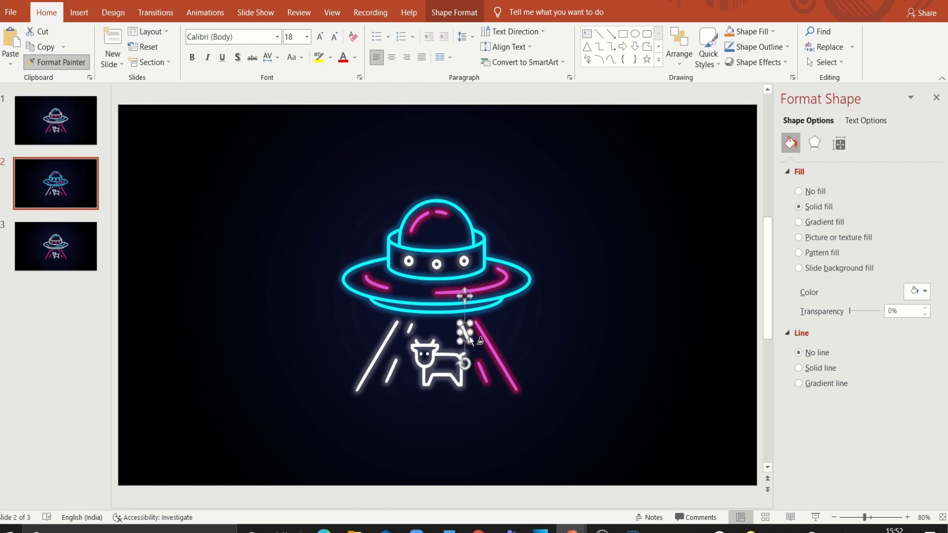
left_click(484, 374)
left_click(495, 358)
left_click(476, 359)
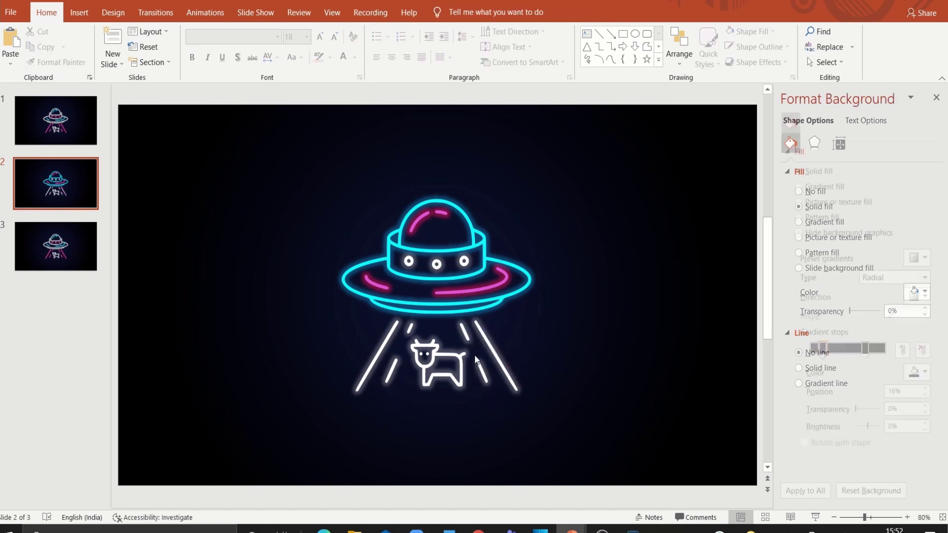
Copy the UFO outline's cyan neon style onto the cow
left_click(408, 249)
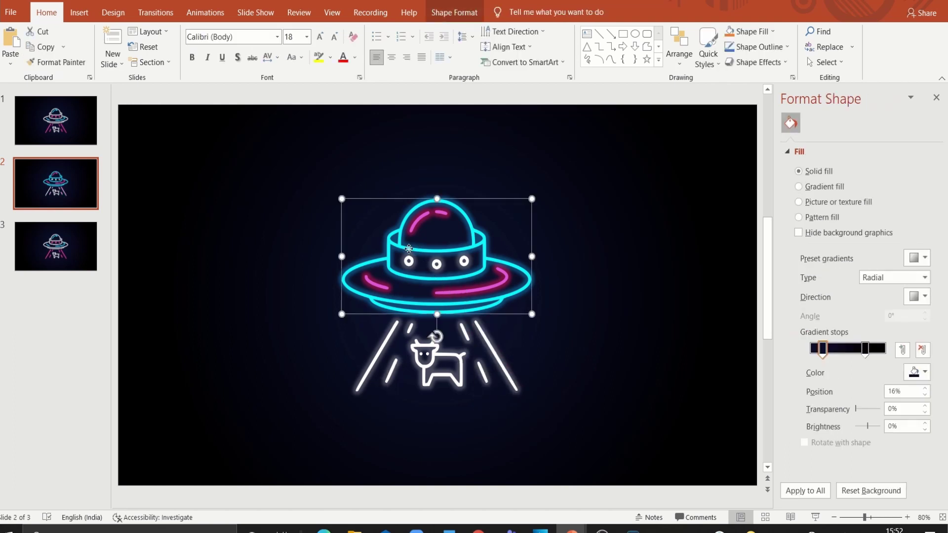
left_click(59, 62)
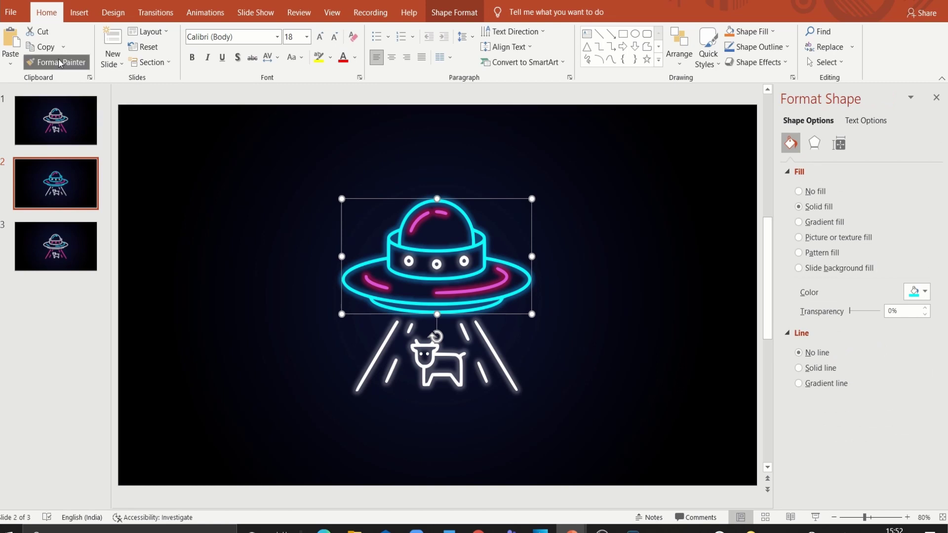
left_click(420, 349)
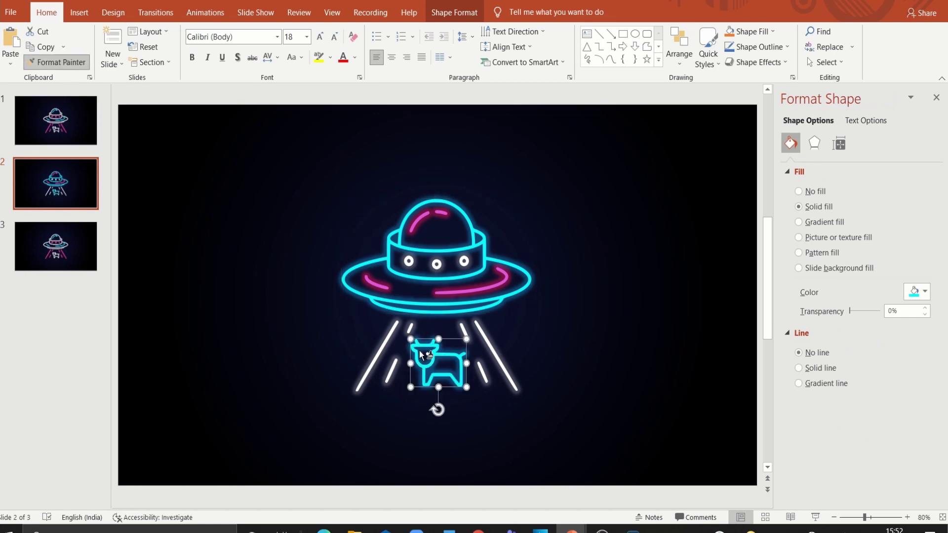
left_click(427, 354)
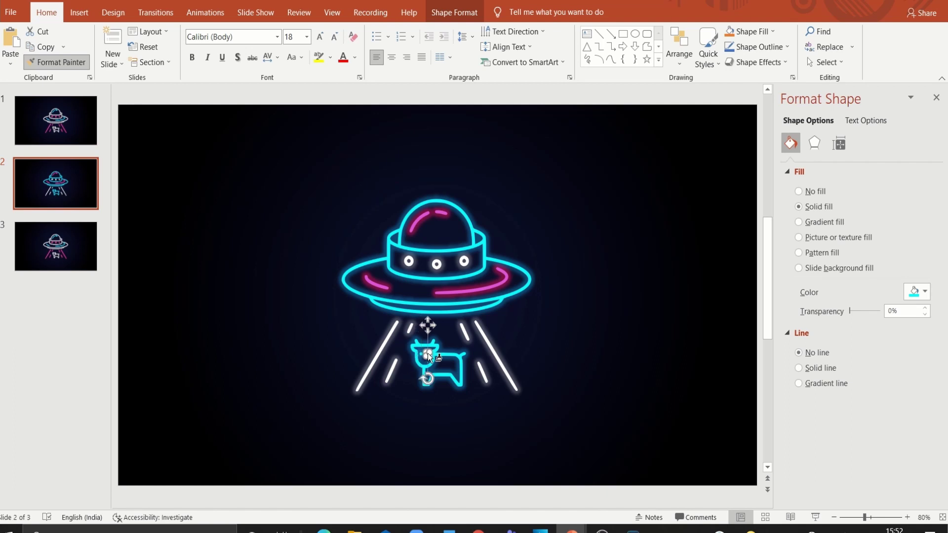
left_click(486, 413)
left_click(375, 282)
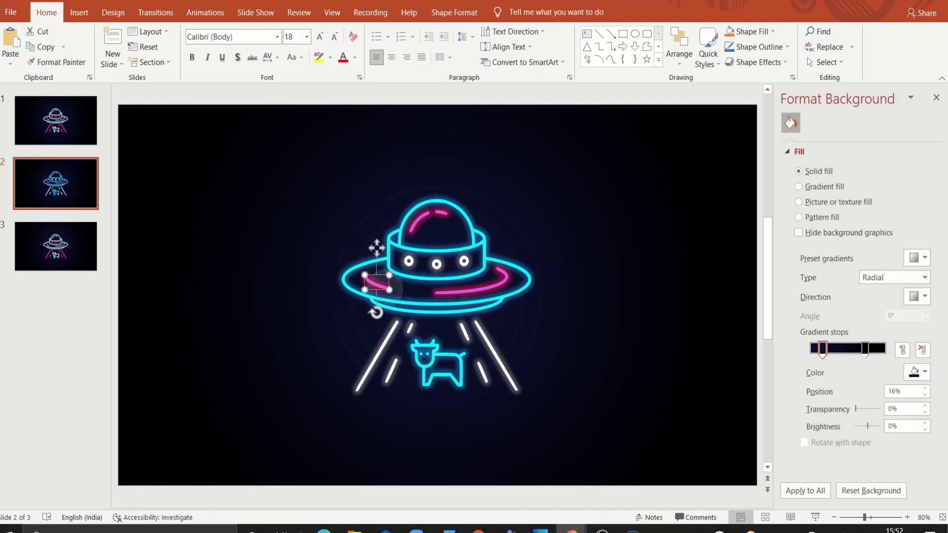
left_click(484, 407)
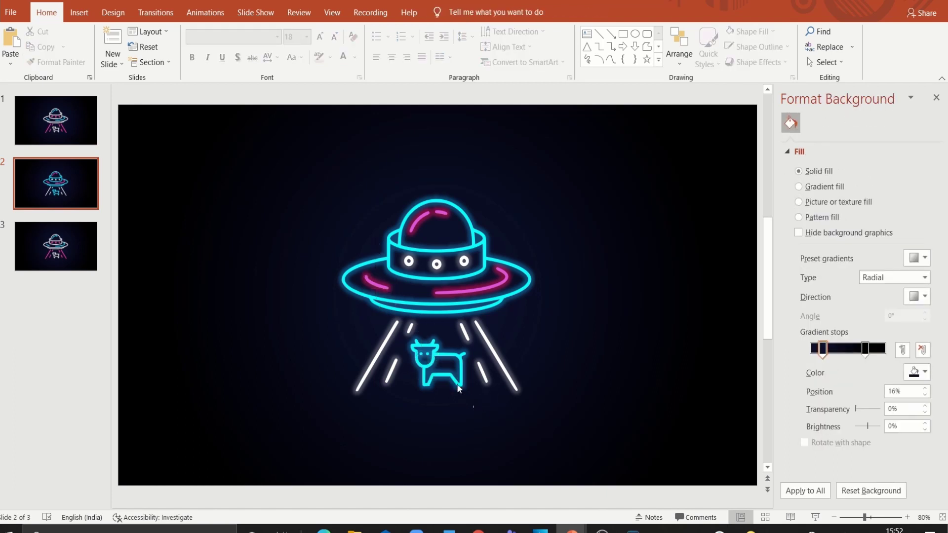
Raise the cow's glow transparency to about 80%, then go to slide 3
left_click_drag(474, 409, 396, 323)
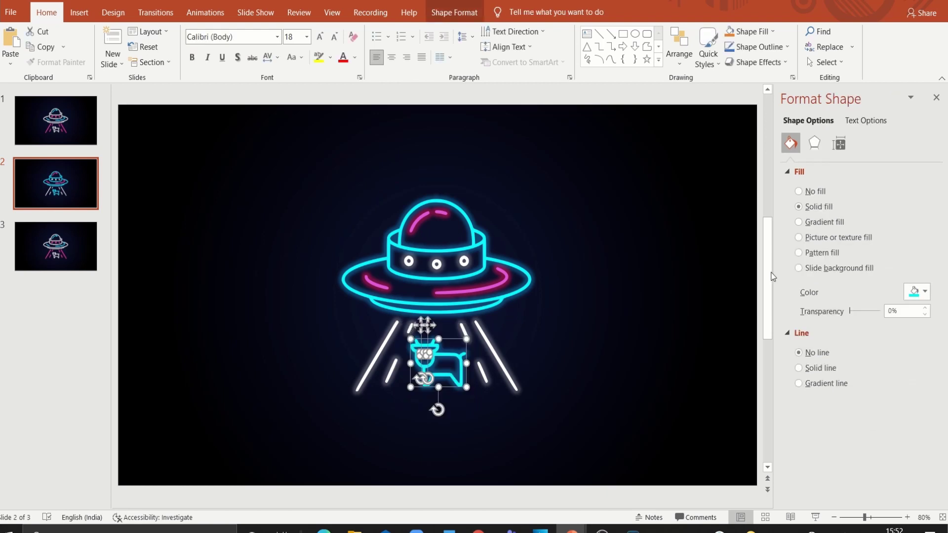
left_click(815, 143)
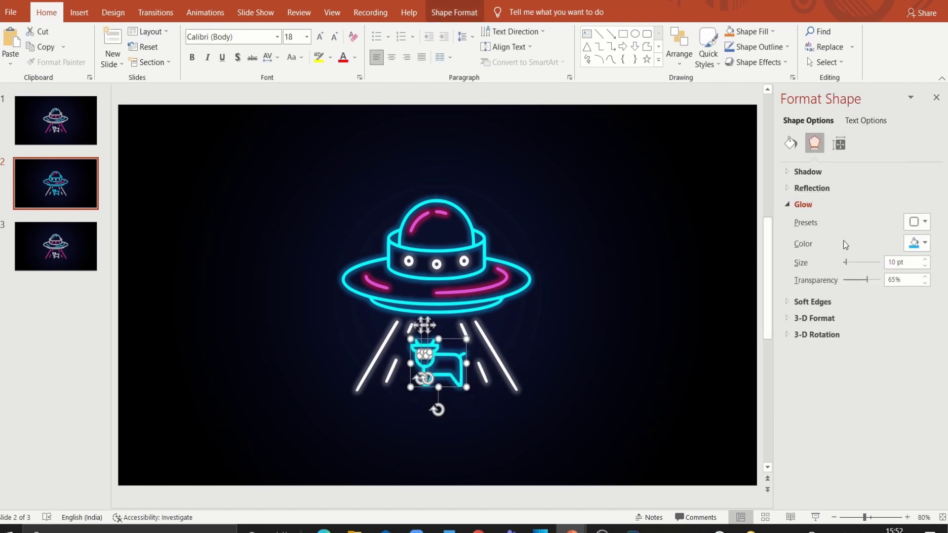
left_click_drag(868, 280, 874, 279)
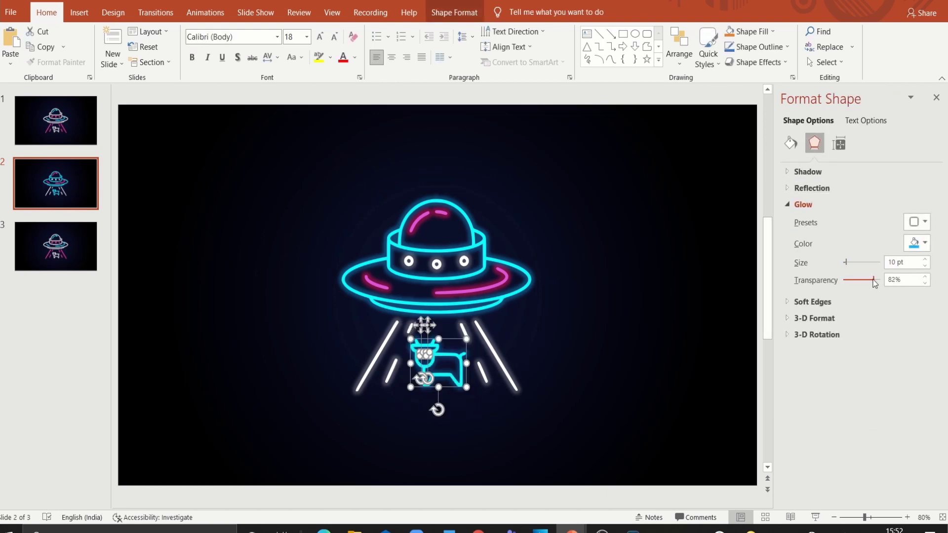
left_click(531, 279)
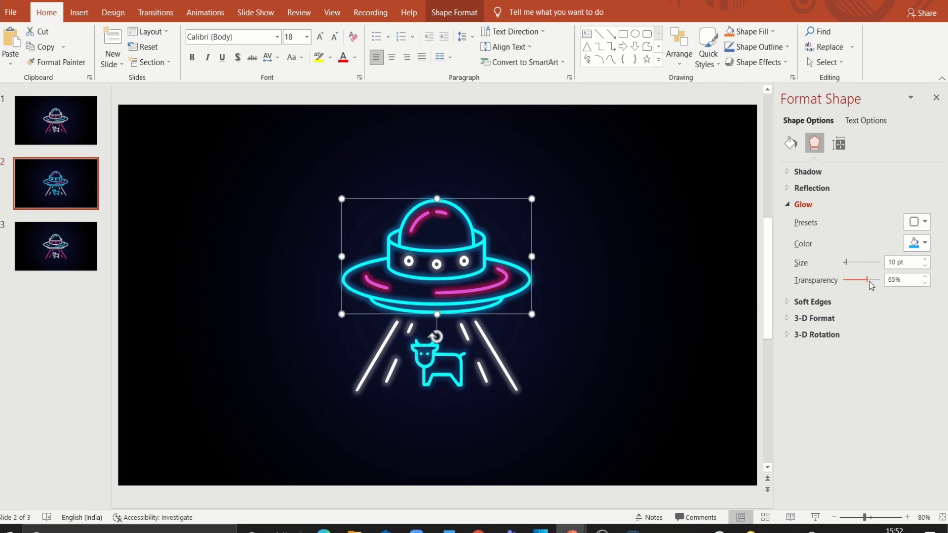
left_click(677, 310)
left_click(79, 256)
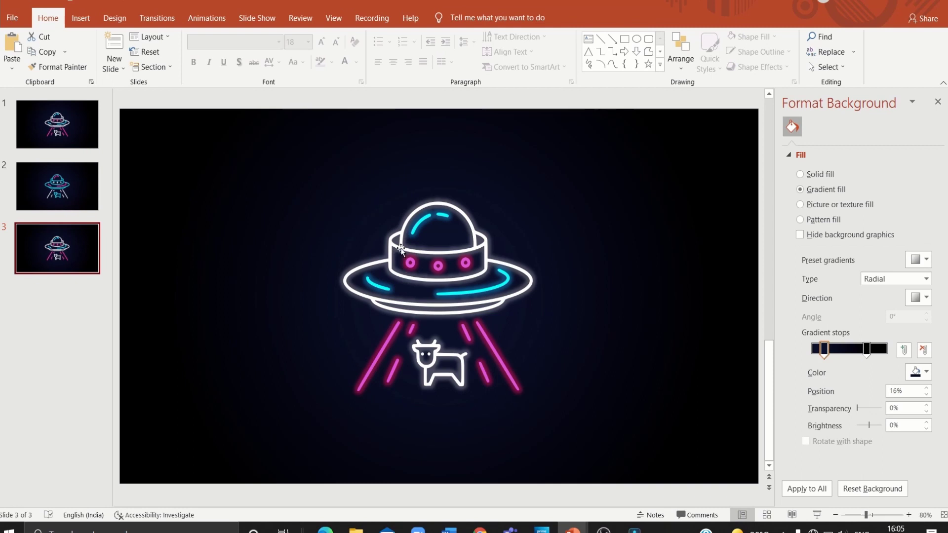
Paint slide 3's UFO outline pink and its dome highlight and left saucer arc white
left_click(401, 248)
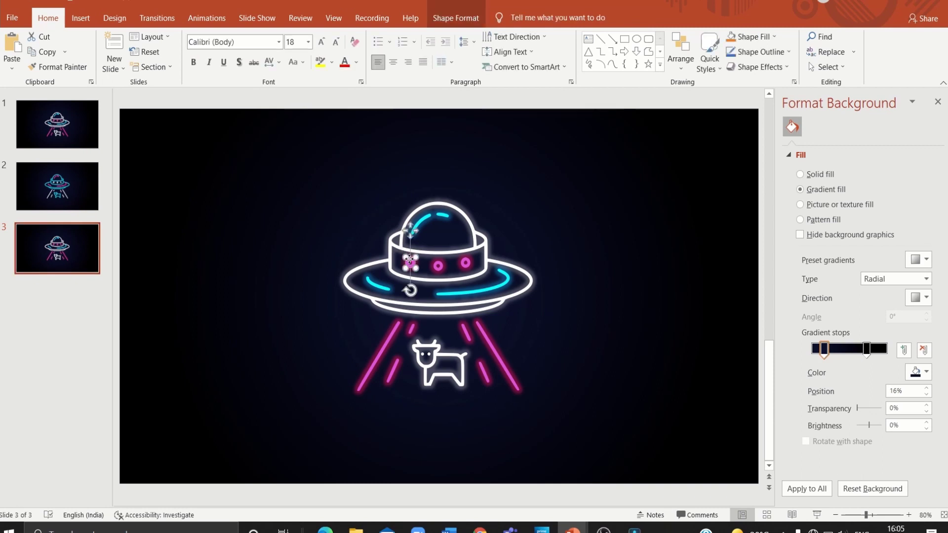
left_click(61, 67)
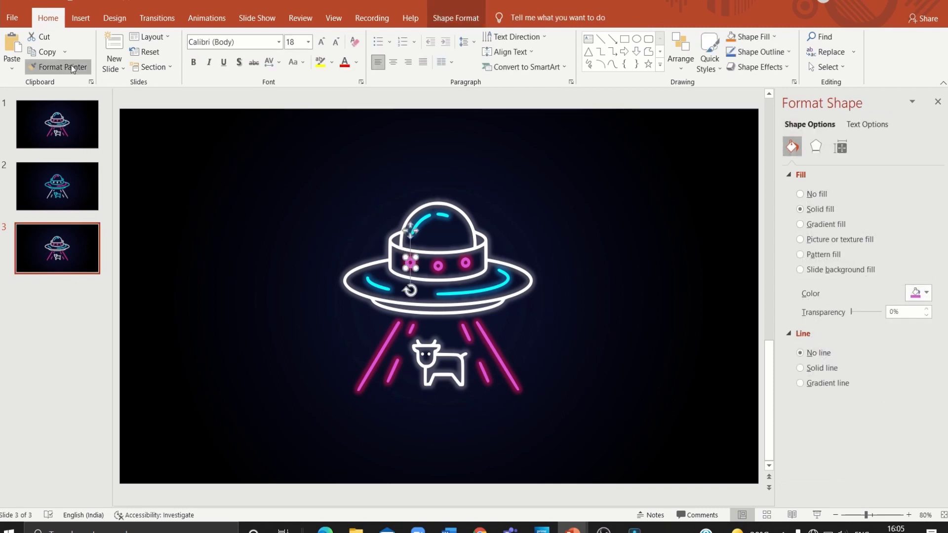
left_click(395, 242)
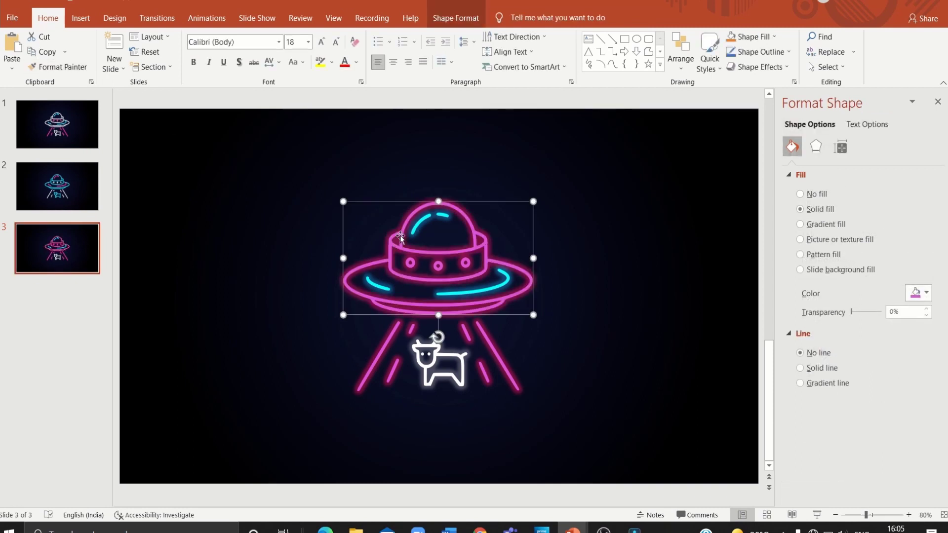
left_click(425, 351)
left_click(62, 67)
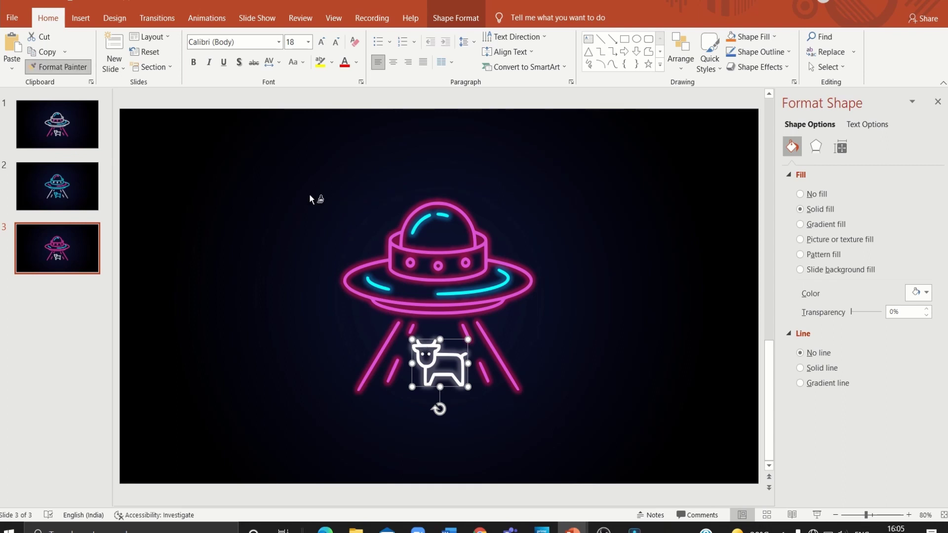
left_click(420, 220)
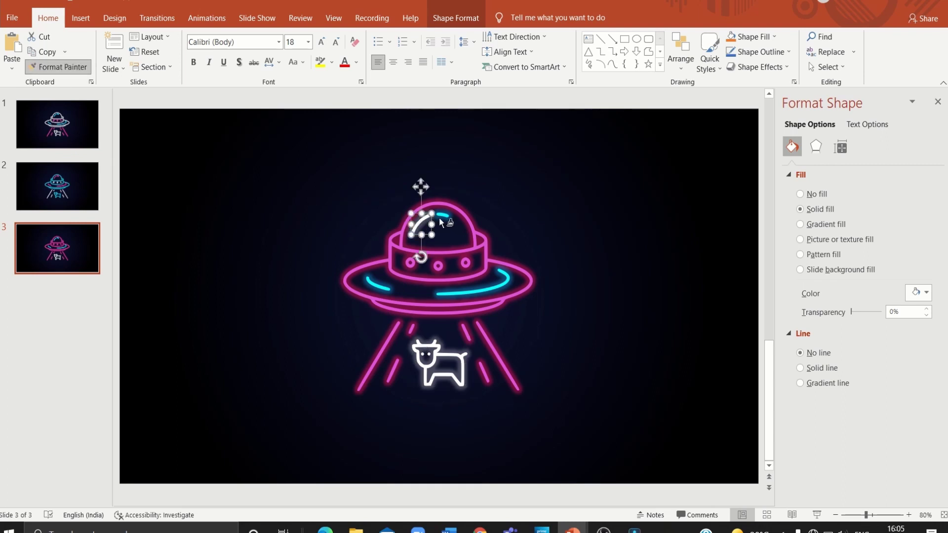
left_click(378, 285)
key("Escape")
Turn the three saucer lights and all six beam lines and dashes cyan
left_click(481, 289)
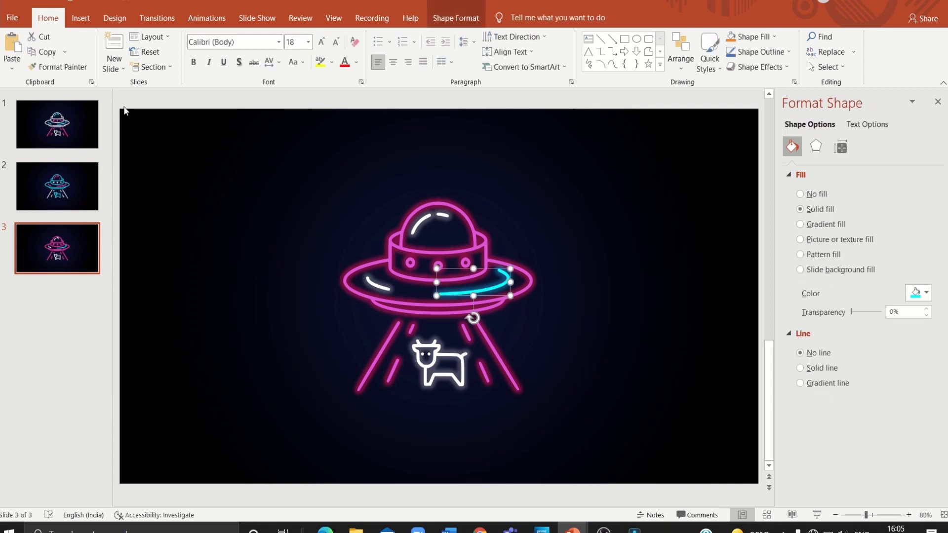
left_click(74, 70)
left_click(410, 262)
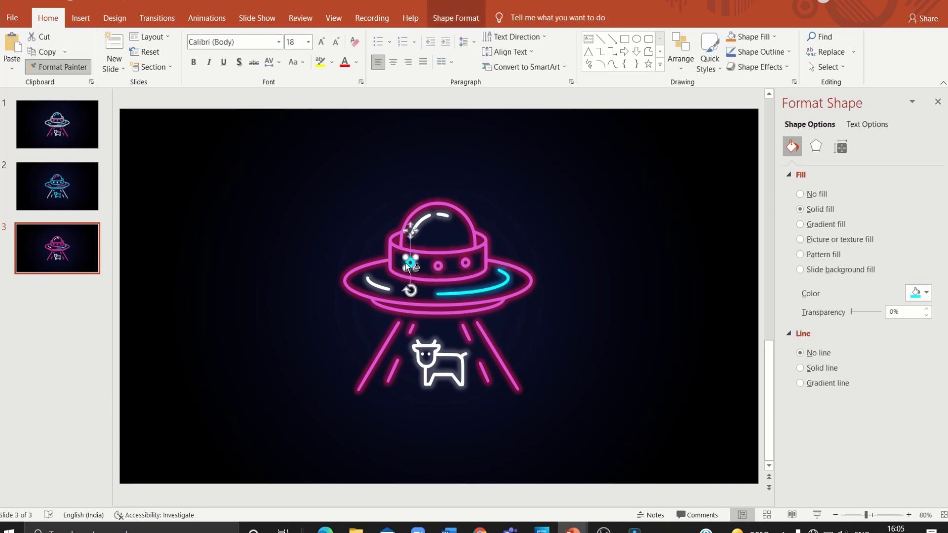
left_click(438, 265)
left_click(465, 263)
left_click(400, 325)
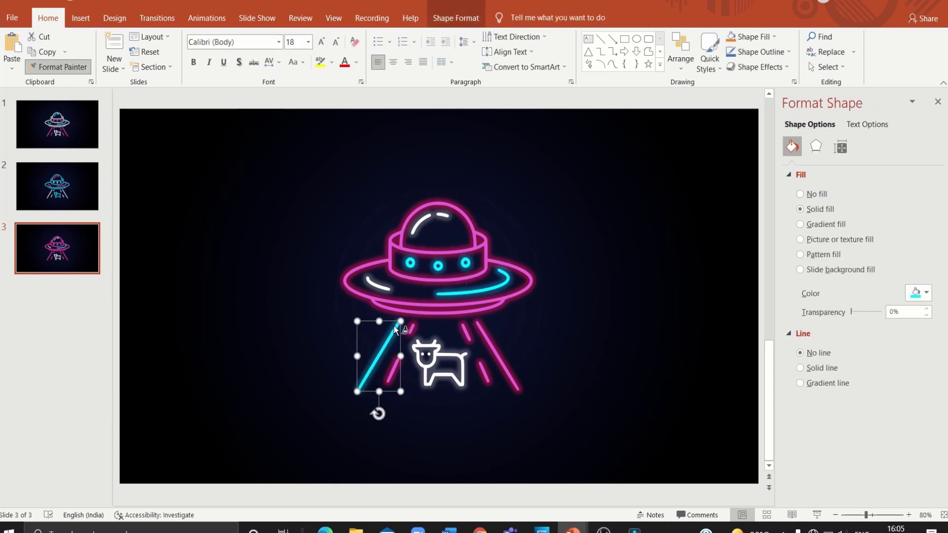
left_click(412, 325)
left_click(395, 369)
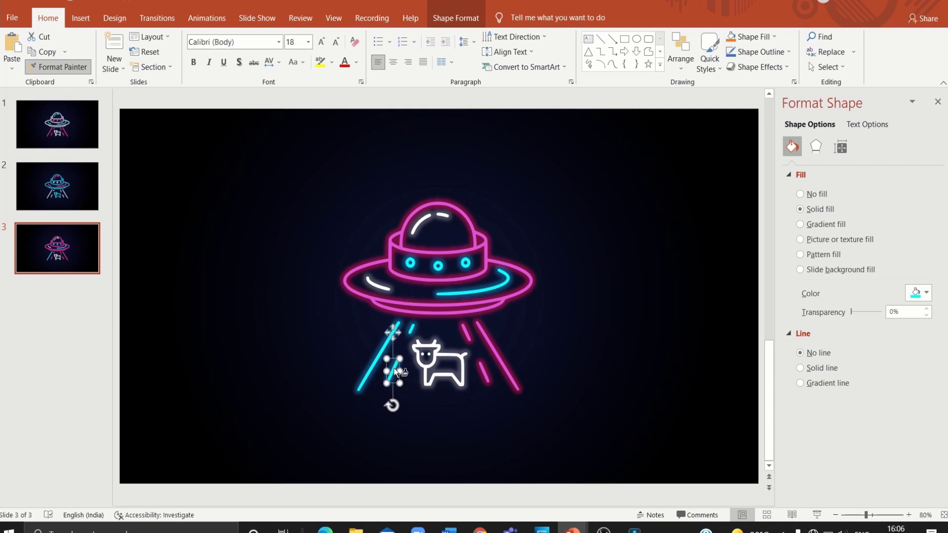
left_click(467, 327)
left_click(488, 380)
left_click(508, 367)
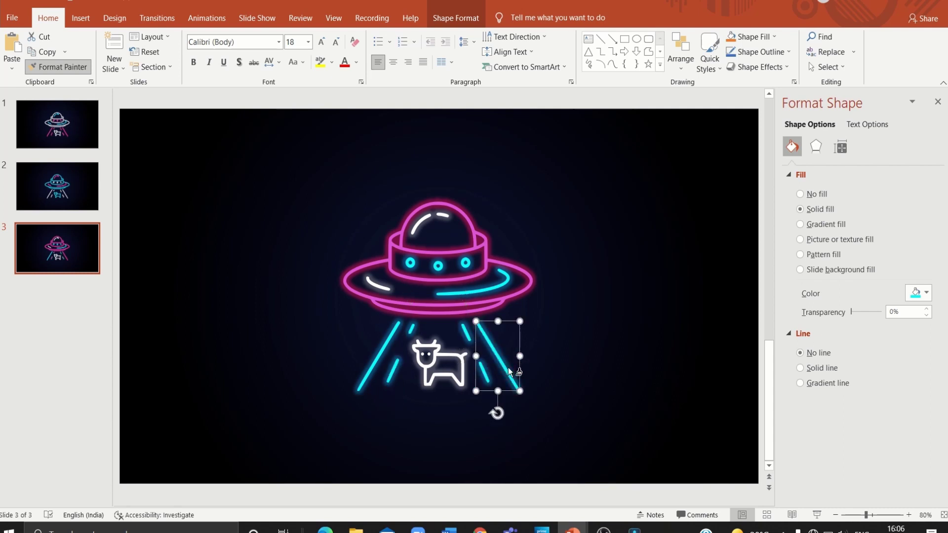
left_click(424, 322)
Make the right saucer arc white to match the left one
left_click(378, 286)
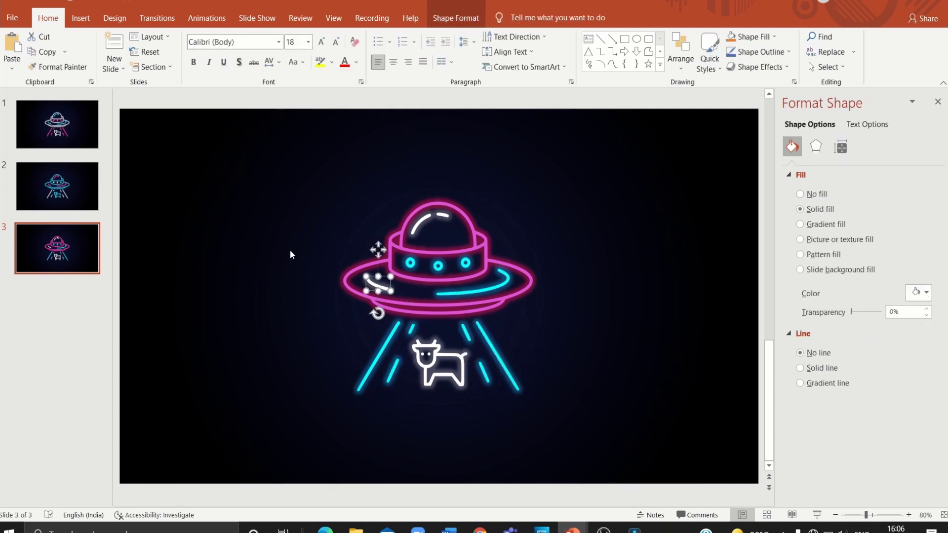
left_click(58, 67)
left_click(473, 287)
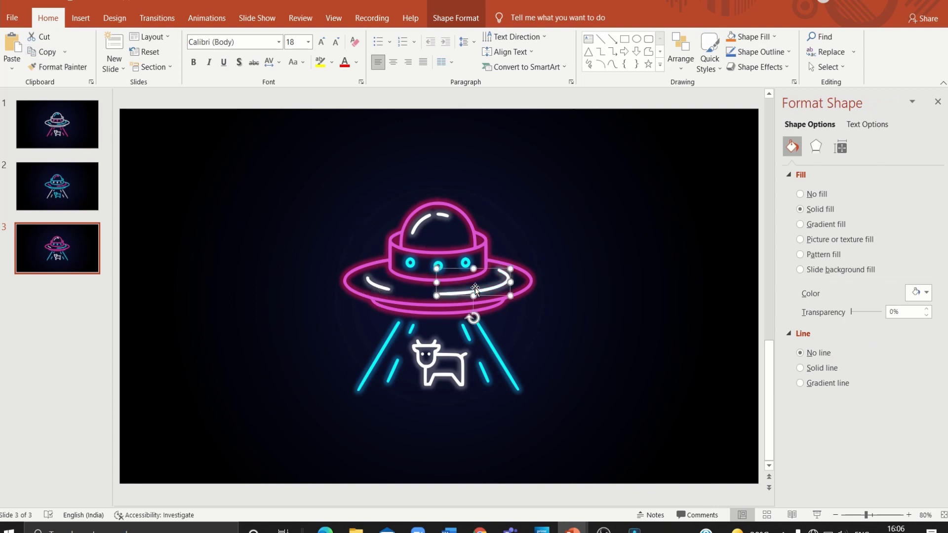
left_click(620, 296)
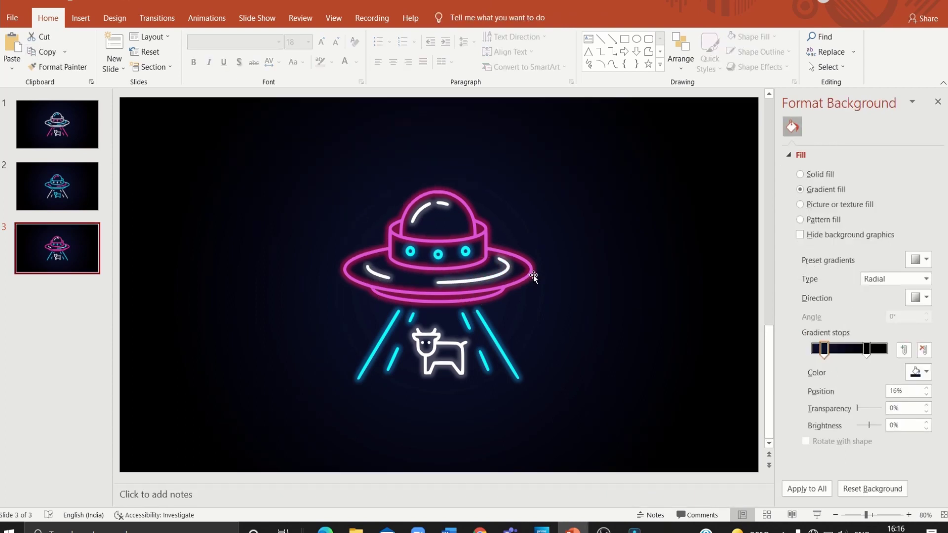
Duplicate slides 1–3 as slides 4–6, then select slide 2
left_click(938, 103)
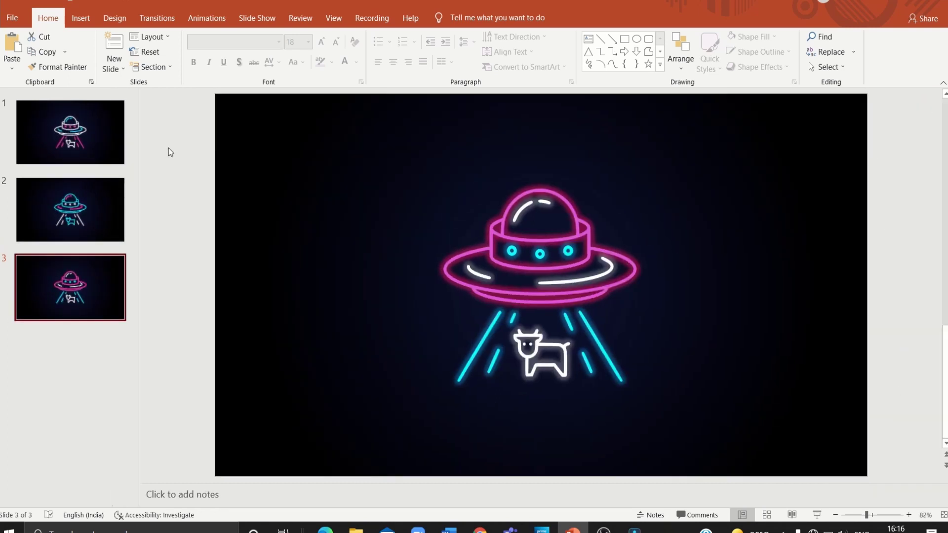
left_click(82, 142)
left_click(77, 205, "shift")
left_click(84, 287, "shift")
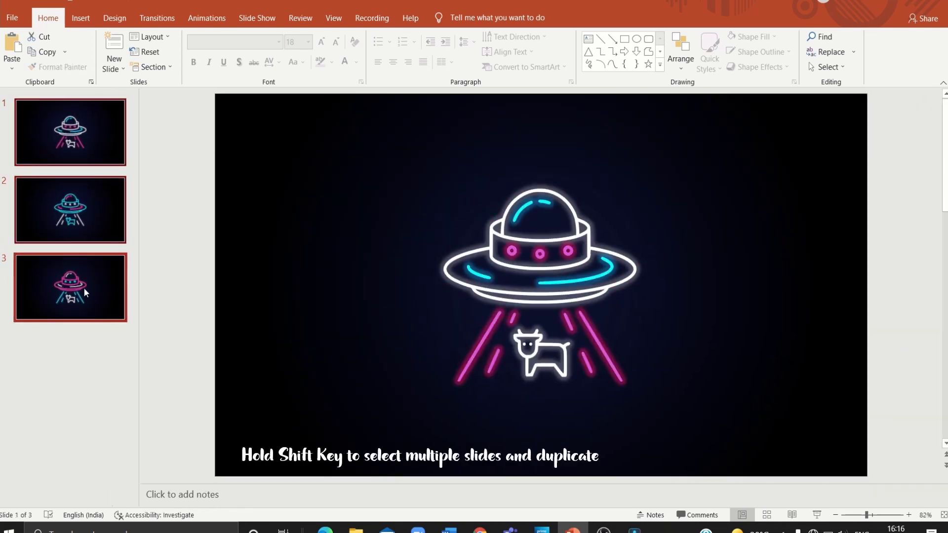
right_click(84, 290)
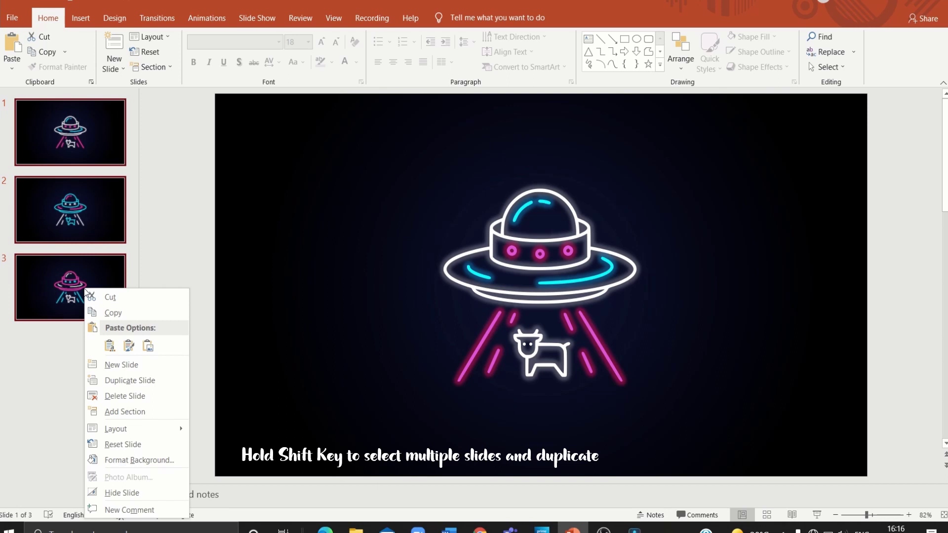
left_click(123, 378)
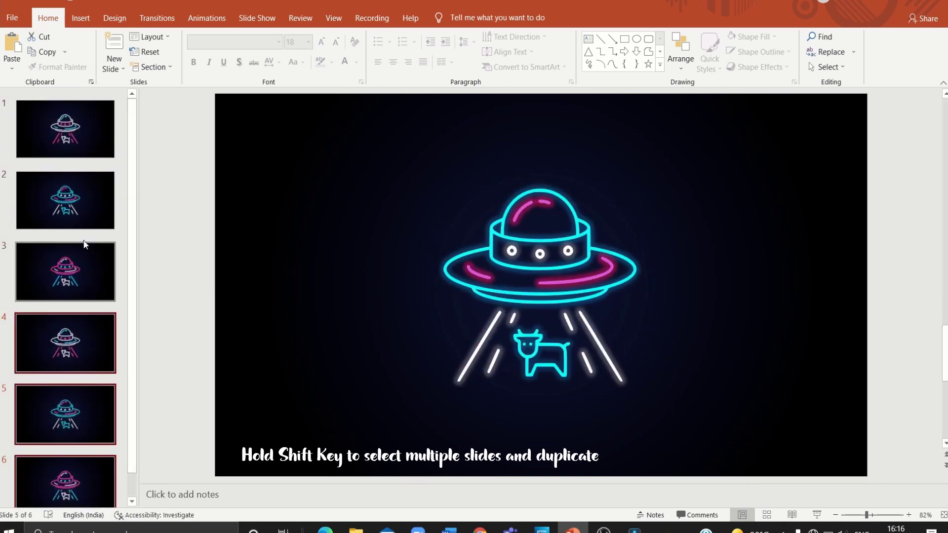
left_click(65, 207)
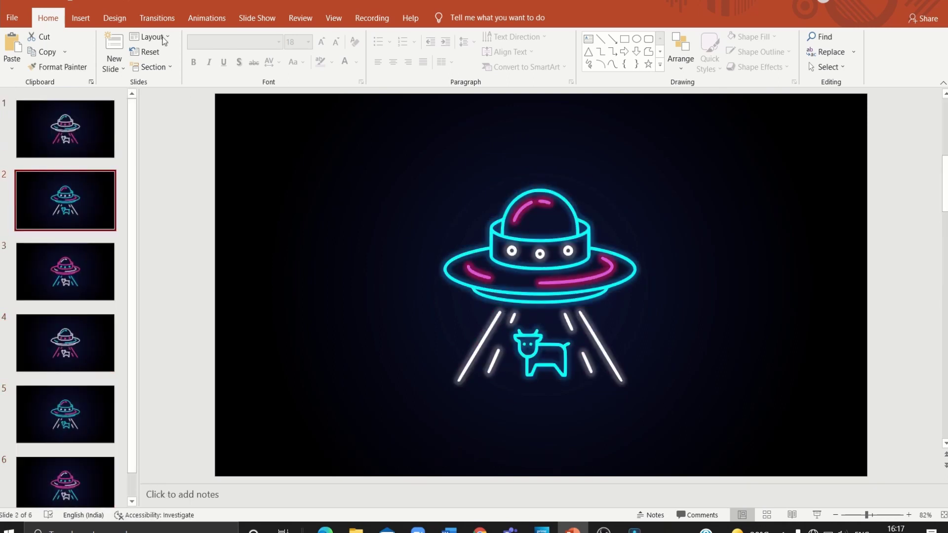
Set all slides to advance automatically after 00:00.50 instead of on mouse click
left_click(155, 22)
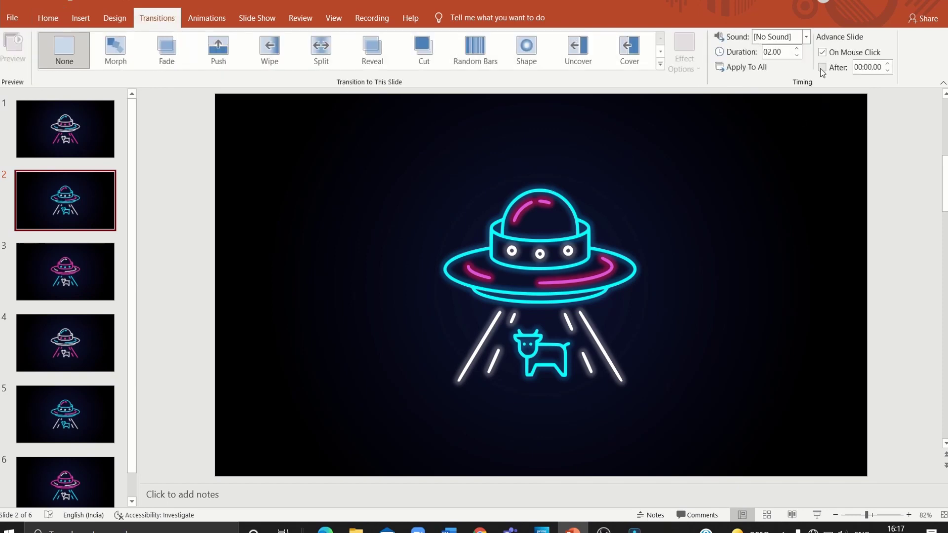
left_click(822, 52)
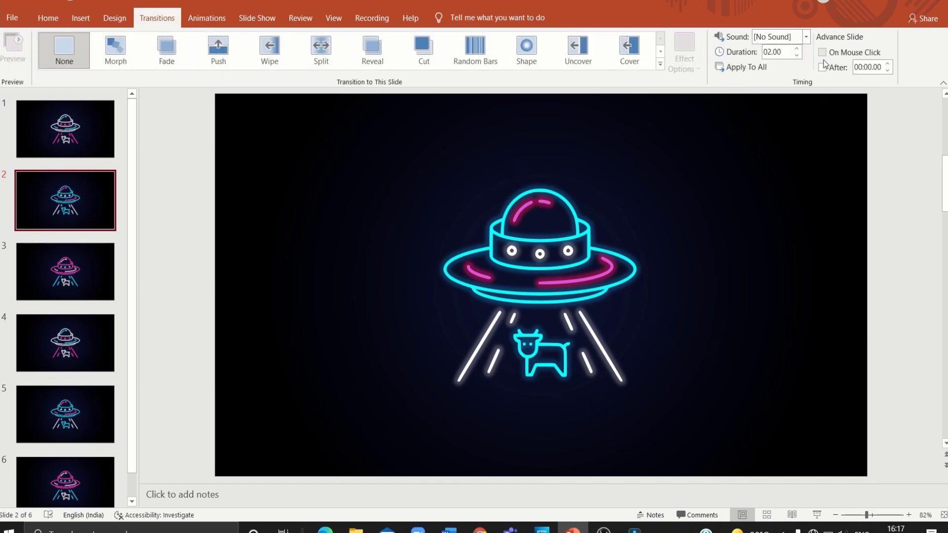
left_click(879, 68)
left_click(878, 68)
type("5")
left_click(755, 70)
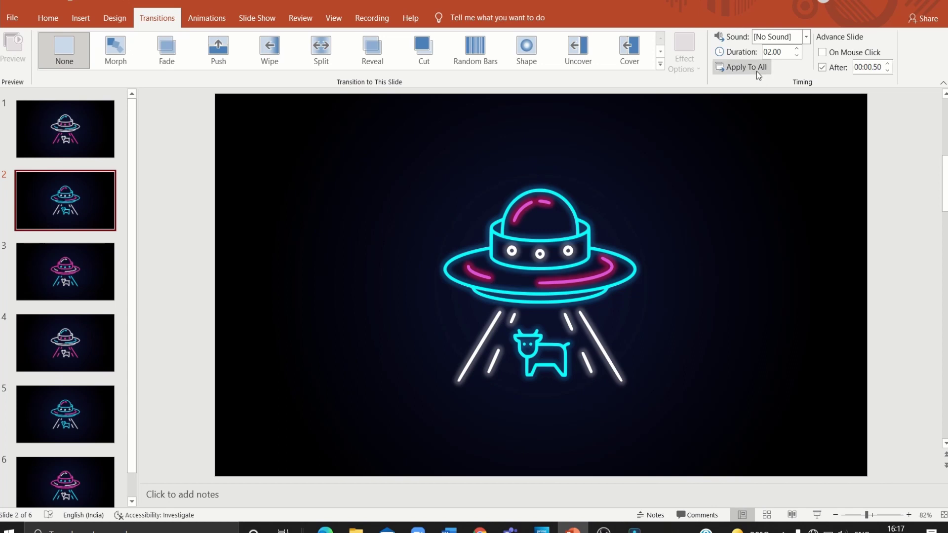
Start the slideshow from slide 1 with F5
key("F5")
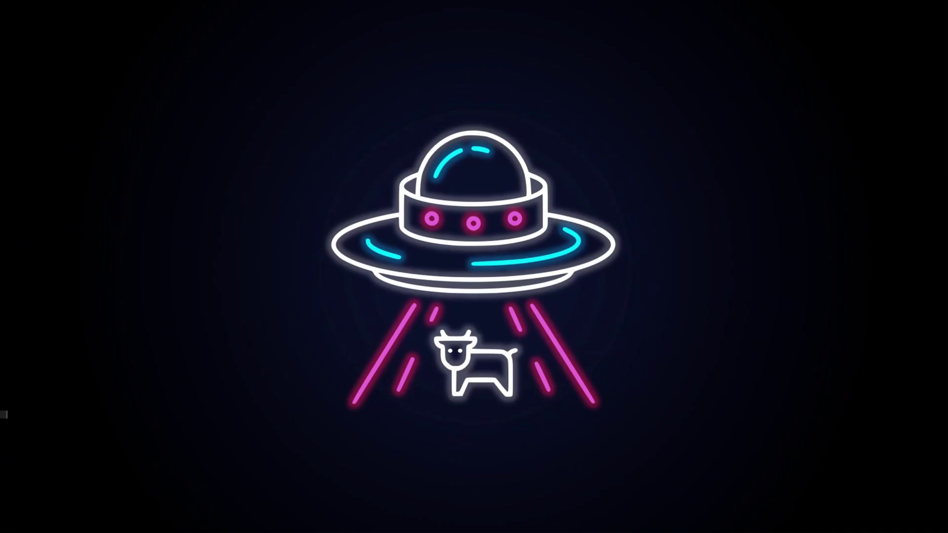